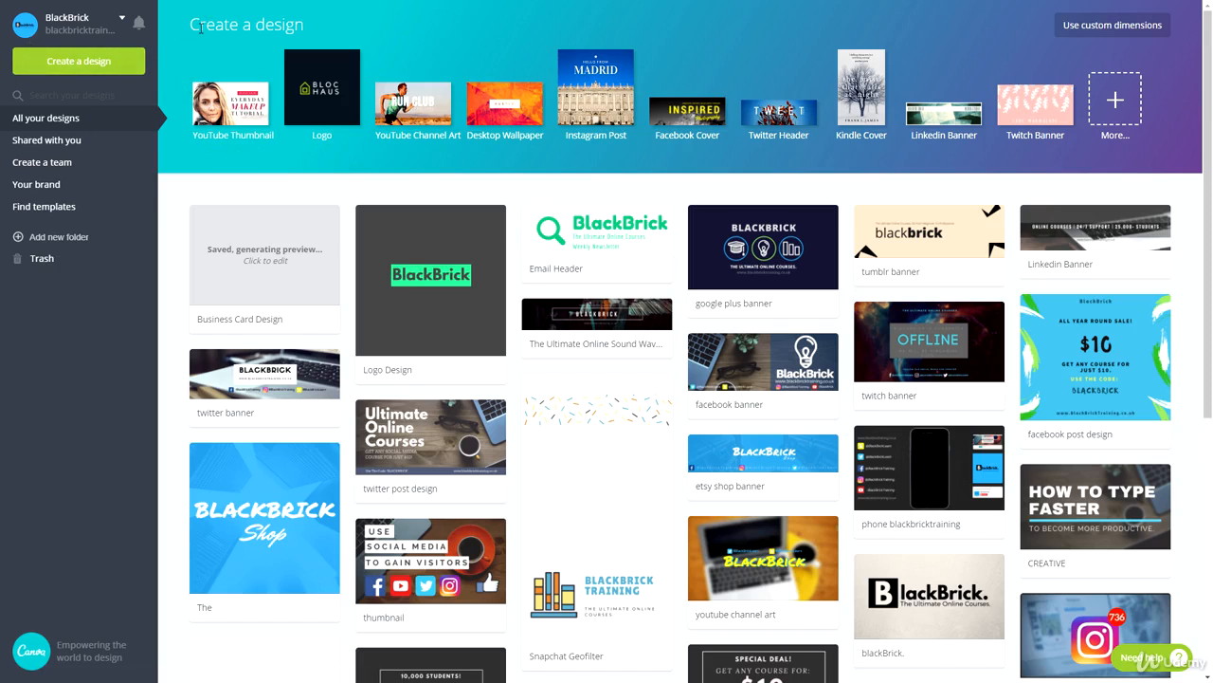
Start a new Photo Collage design from the full list of design types.
{"action": "left_click_drag", "start_coordinate": [201, 29], "coordinate": [282, 45]}
{"action": "double_click", "coordinate": [279, 25]}
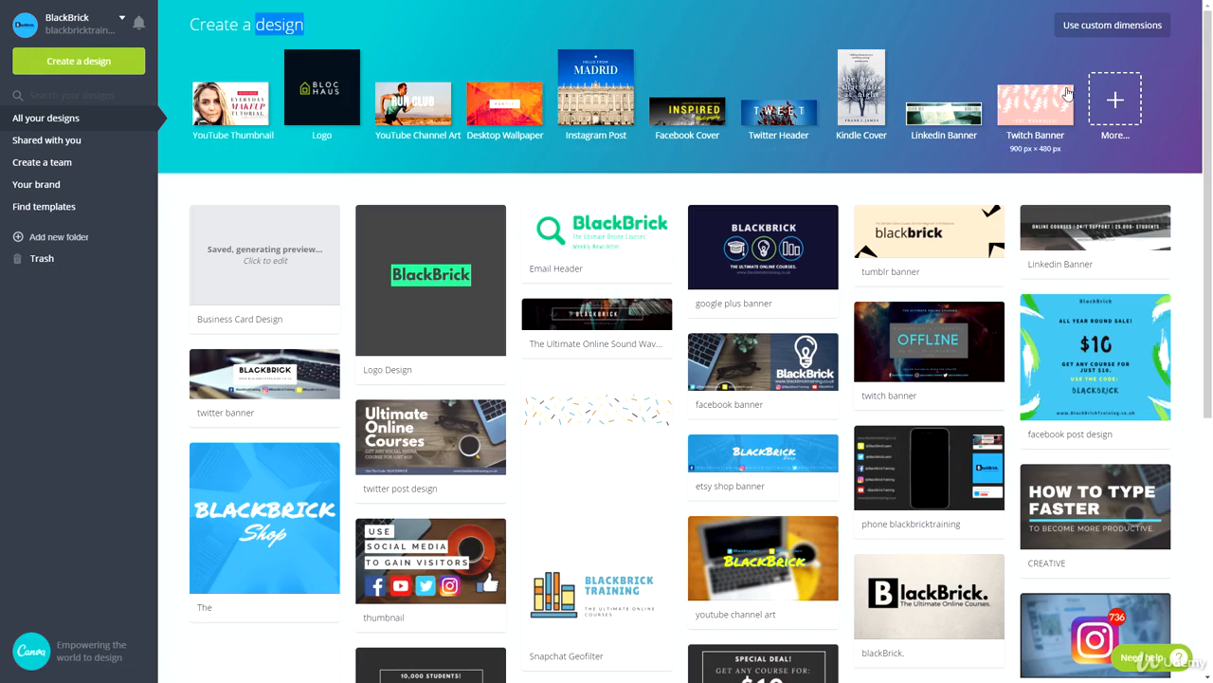
{"action": "left_click", "coordinate": [1117, 100]}
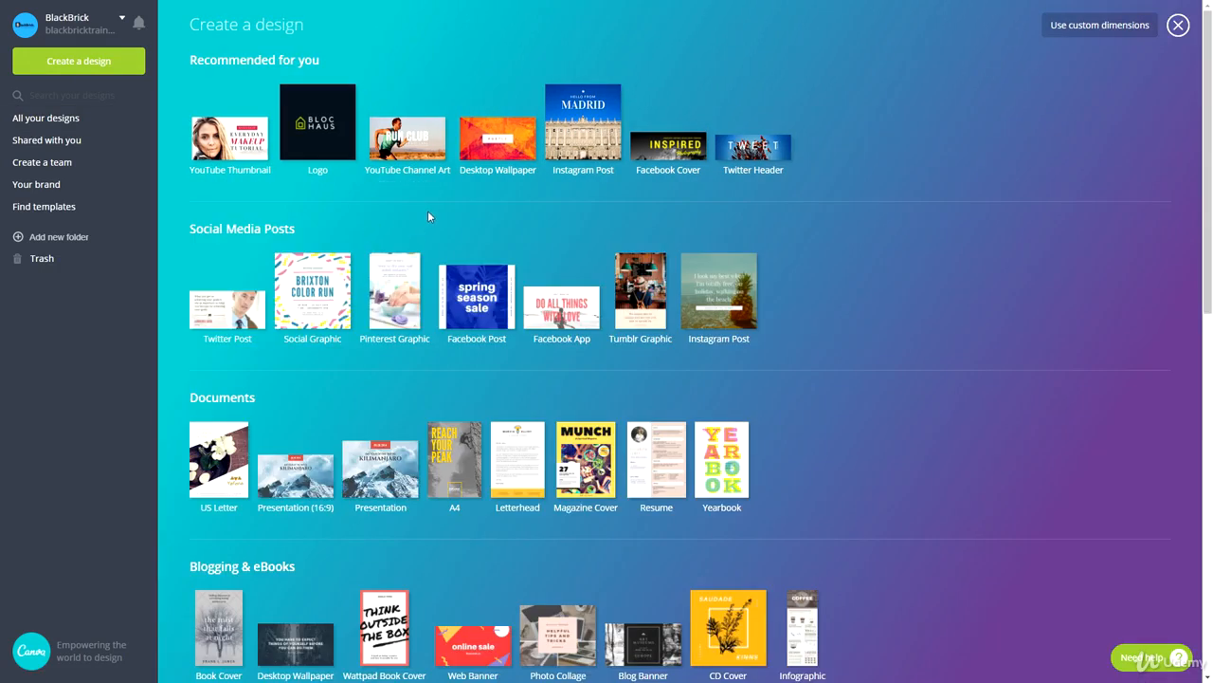
{"action": "scroll", "coordinate": [437, 213], "scroll_direction": "down", "scroll_amount": 3}
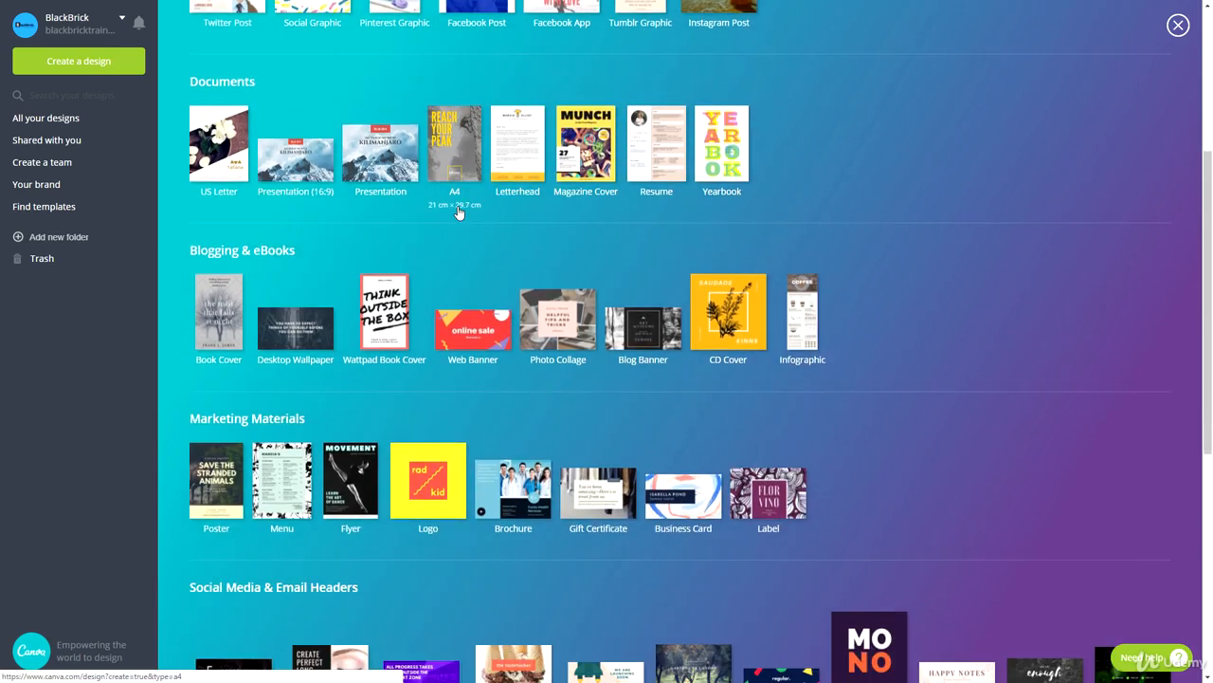
{"action": "left_click", "coordinate": [552, 339]}
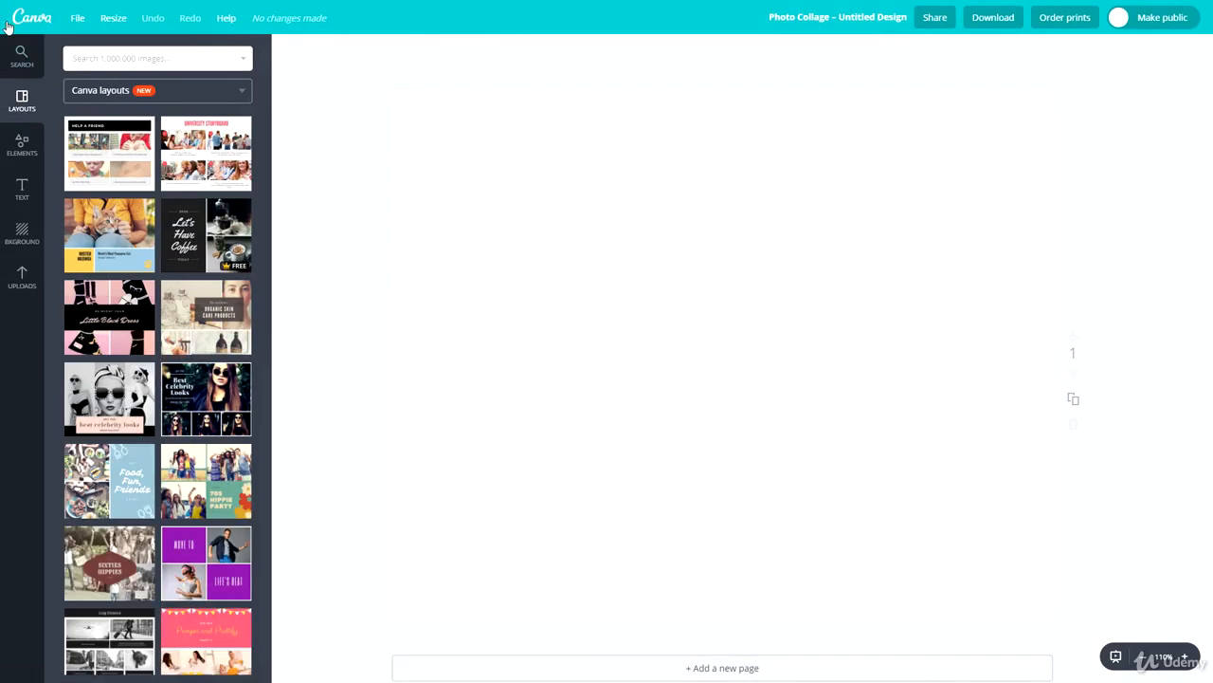
Apply the "Cheers and Cheese!" layout with four wine, grape and cheese photos to the blank page.
{"action": "scroll", "coordinate": [148, 290], "scroll_direction": "down", "scroll_amount": 10}
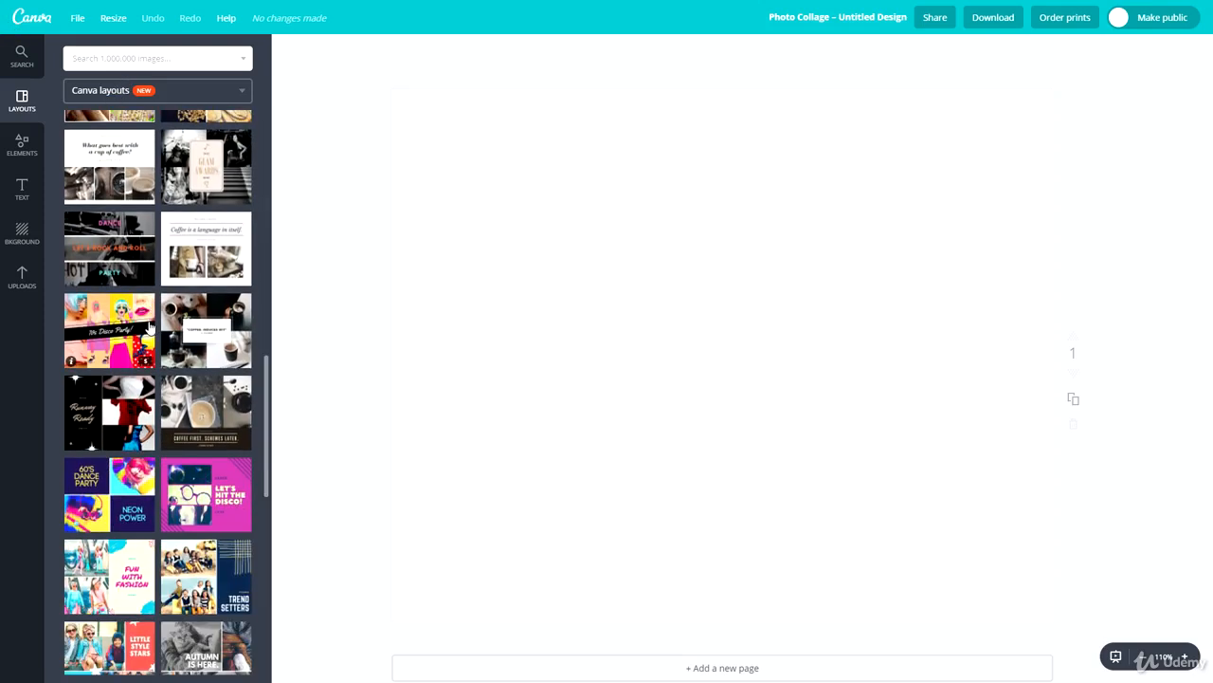
{"action": "scroll", "coordinate": [132, 329], "scroll_direction": "down", "scroll_amount": 8}
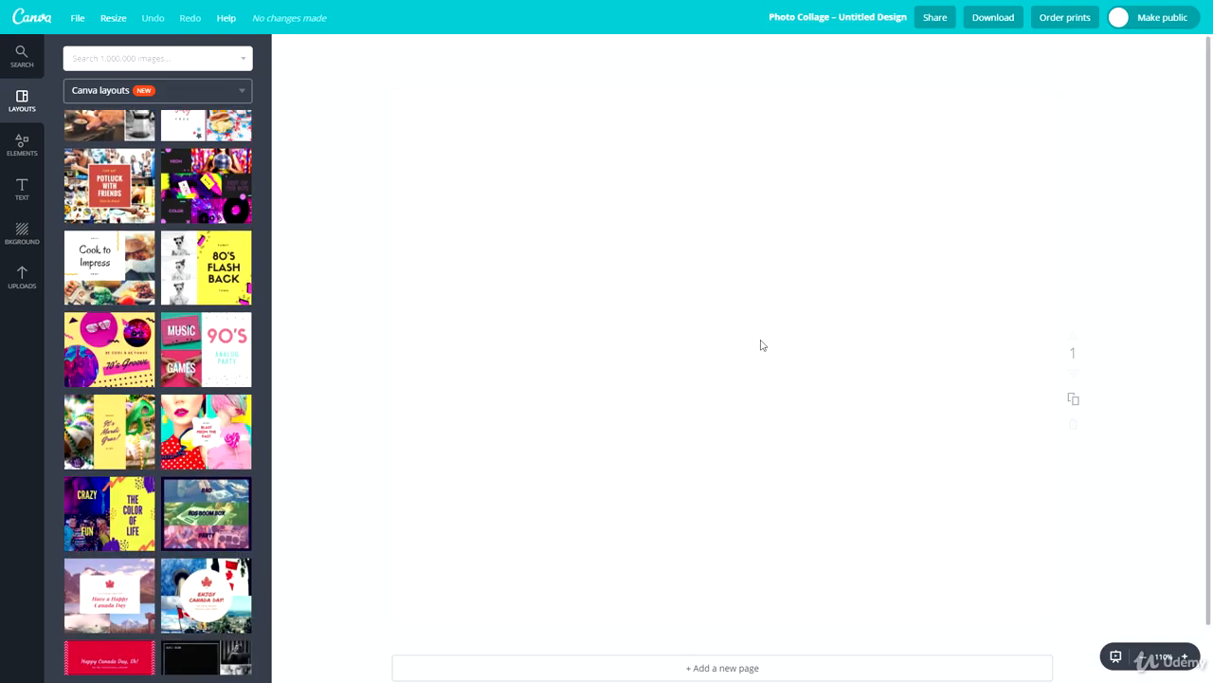
{"action": "scroll", "coordinate": [861, 296], "scroll_direction": "down", "scroll_amount": 1}
{"action": "scroll", "coordinate": [217, 401], "scroll_direction": "down", "scroll_amount": 15}
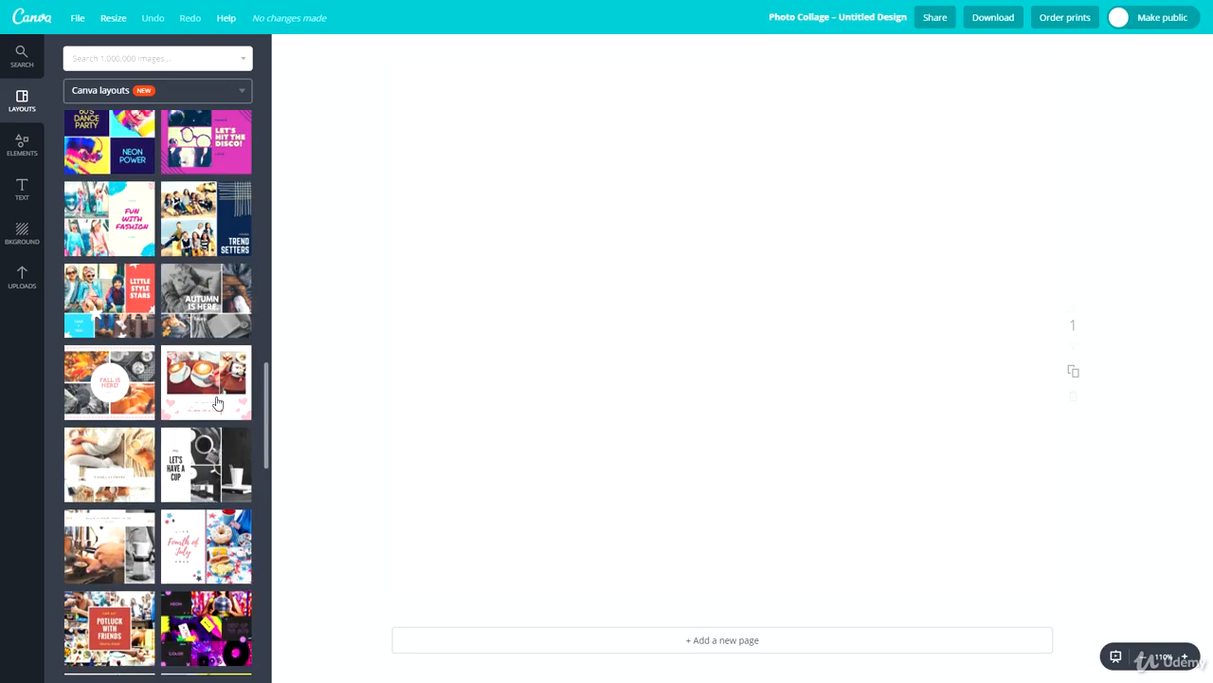
{"action": "scroll", "coordinate": [141, 486], "scroll_direction": "down", "scroll_amount": 2}
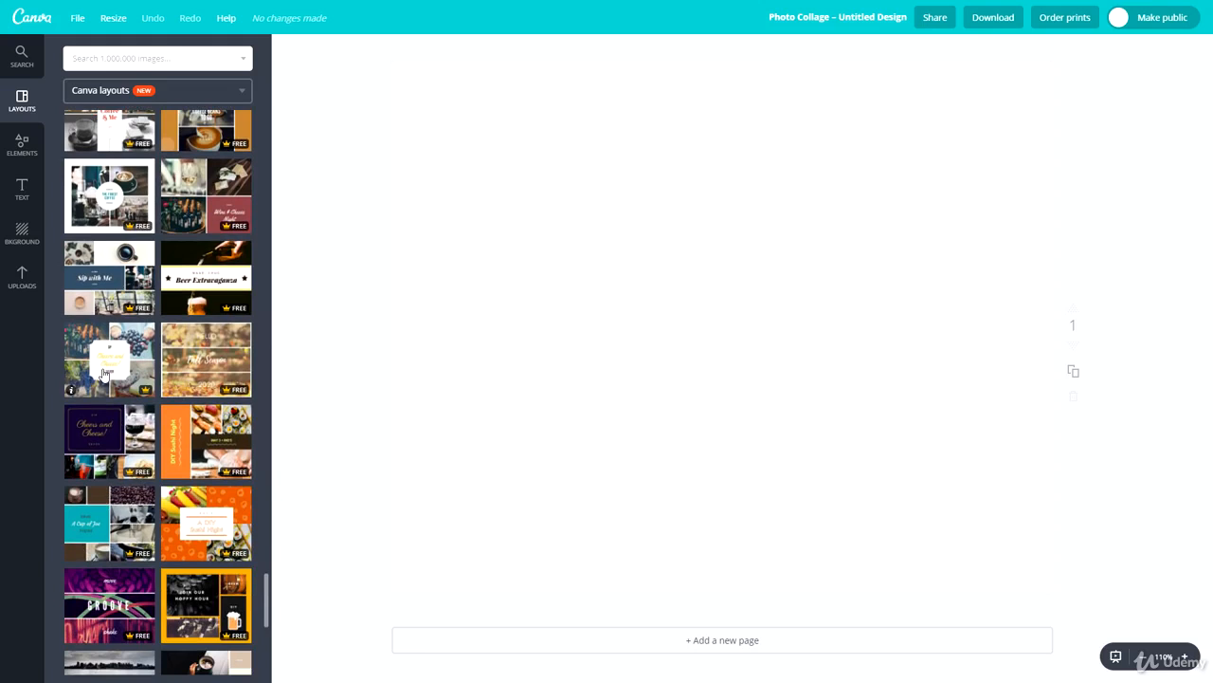
{"action": "left_click", "coordinate": [128, 387]}
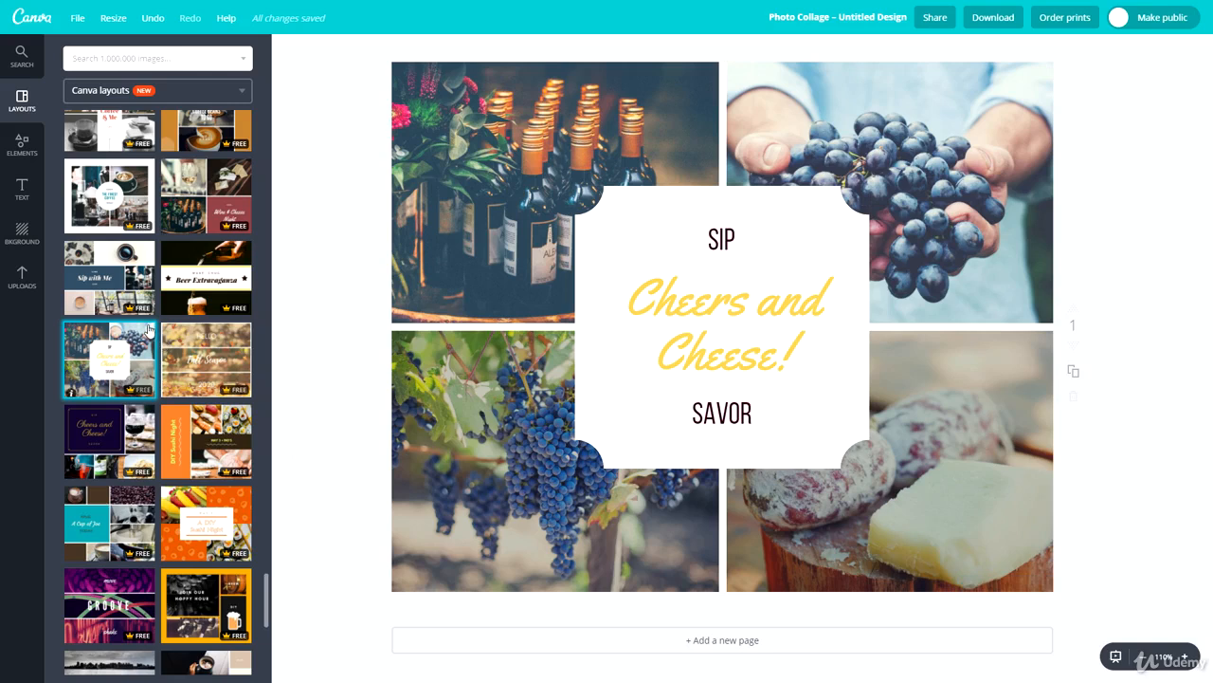
Apply the three-photo coffee layout with the text "Hey, LET'S HAVE A CUP today." to the page.
{"action": "scroll", "coordinate": [152, 334], "scroll_direction": "down", "scroll_amount": 2}
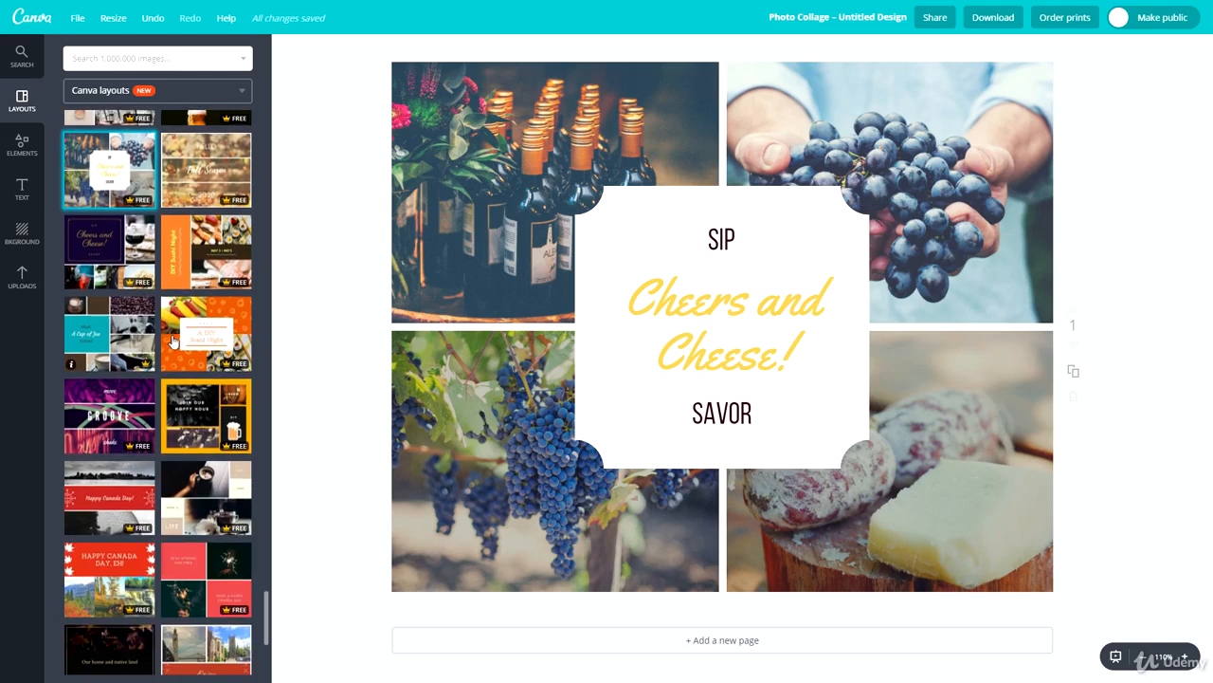
{"action": "scroll", "coordinate": [172, 341], "scroll_direction": "down", "scroll_amount": 10}
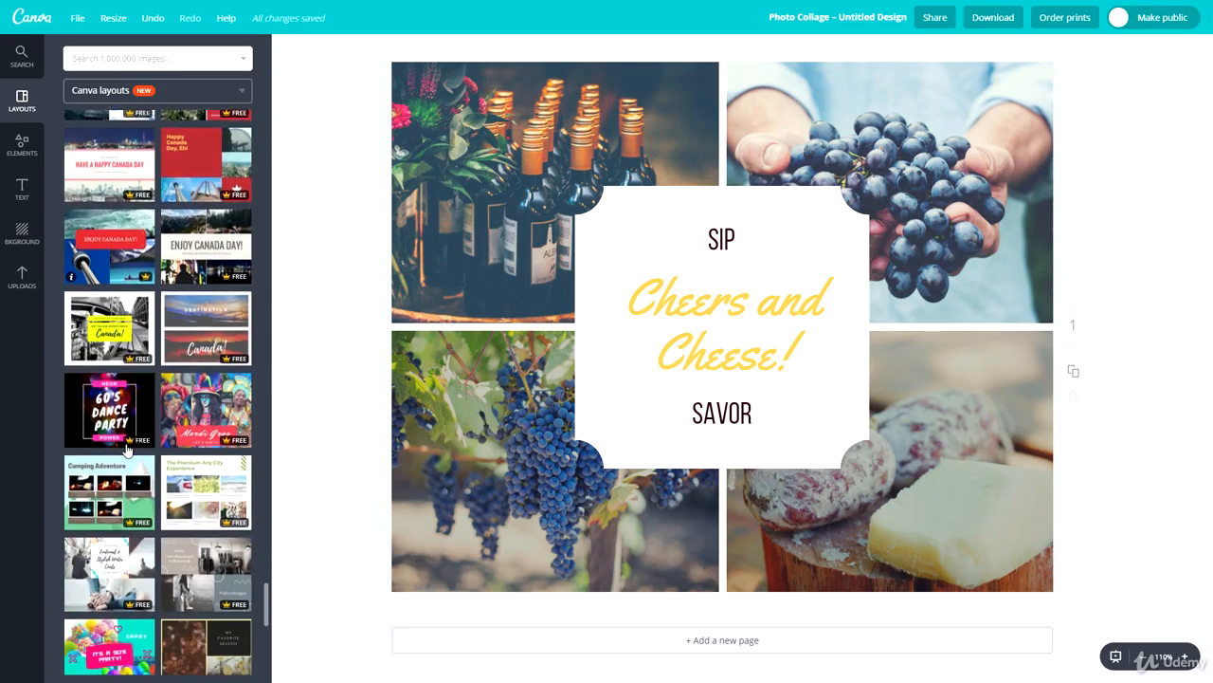
{"action": "scroll", "coordinate": [126, 449], "scroll_direction": "down", "scroll_amount": 3}
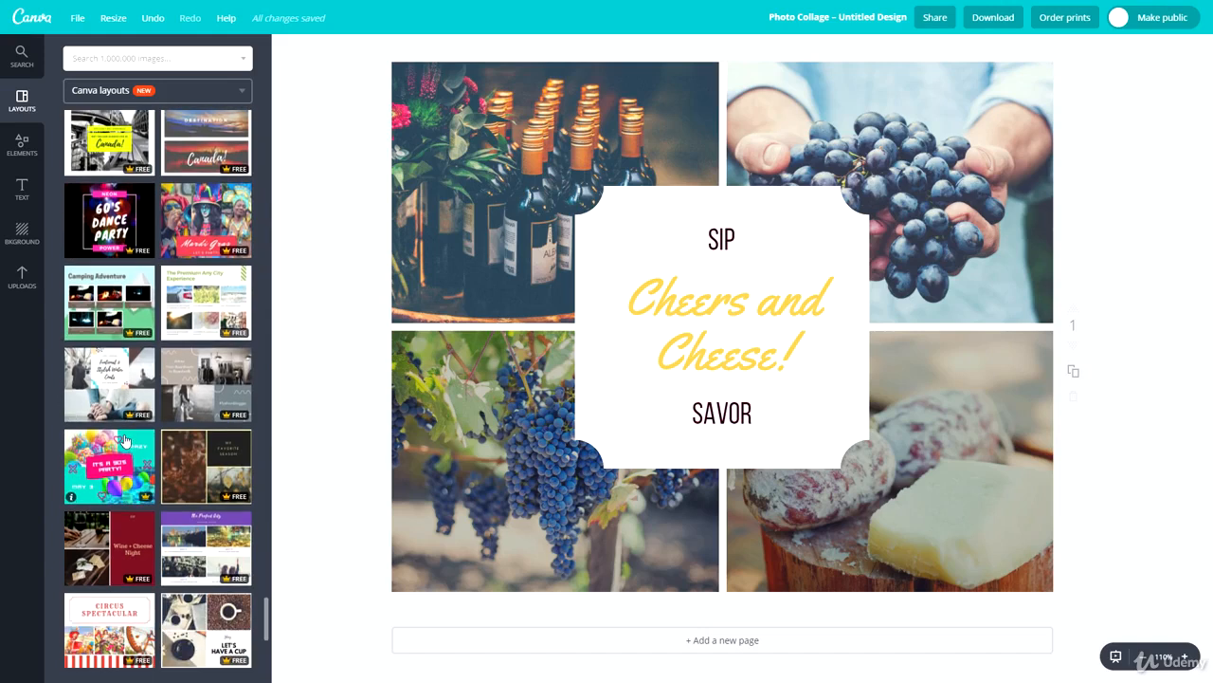
{"action": "scroll", "coordinate": [124, 440], "scroll_direction": "down", "scroll_amount": 3}
{"action": "left_click", "coordinate": [205, 313]}
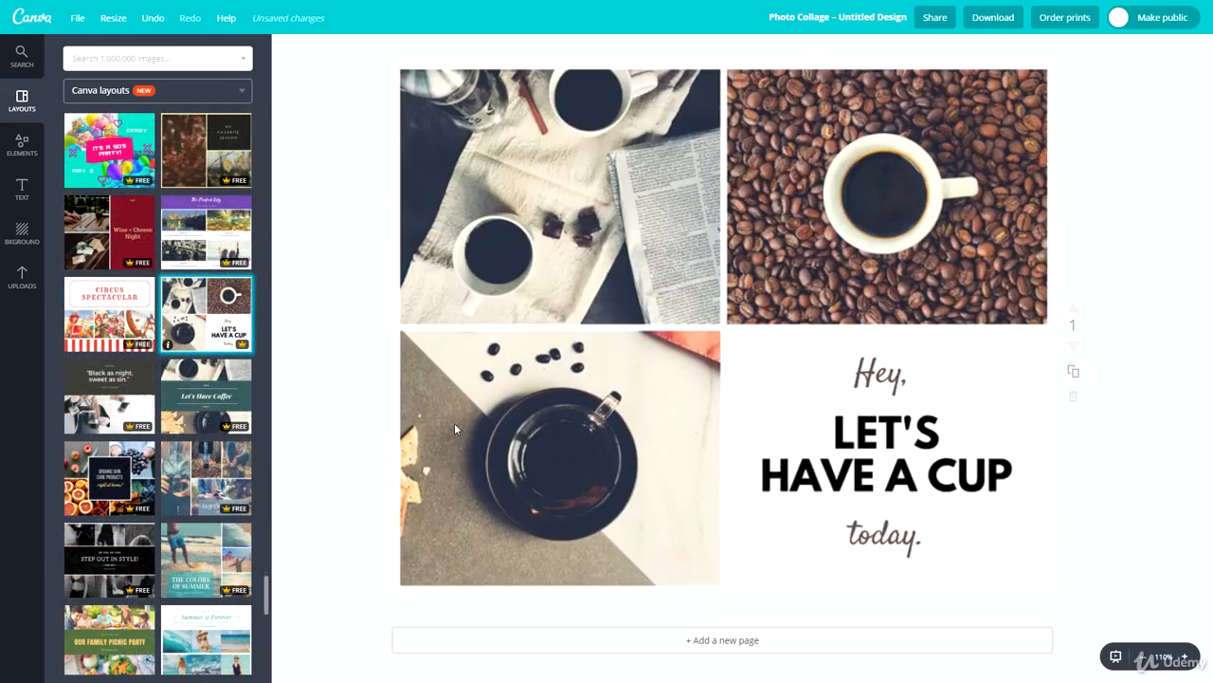
Replace the headline "LET'S HAVE A CUP" with "WE ARE BLACKBRICK".
{"action": "left_click", "coordinate": [868, 443]}
{"action": "double_click", "coordinate": [869, 443]}
{"action": "key", "text": "ctrl+a"}
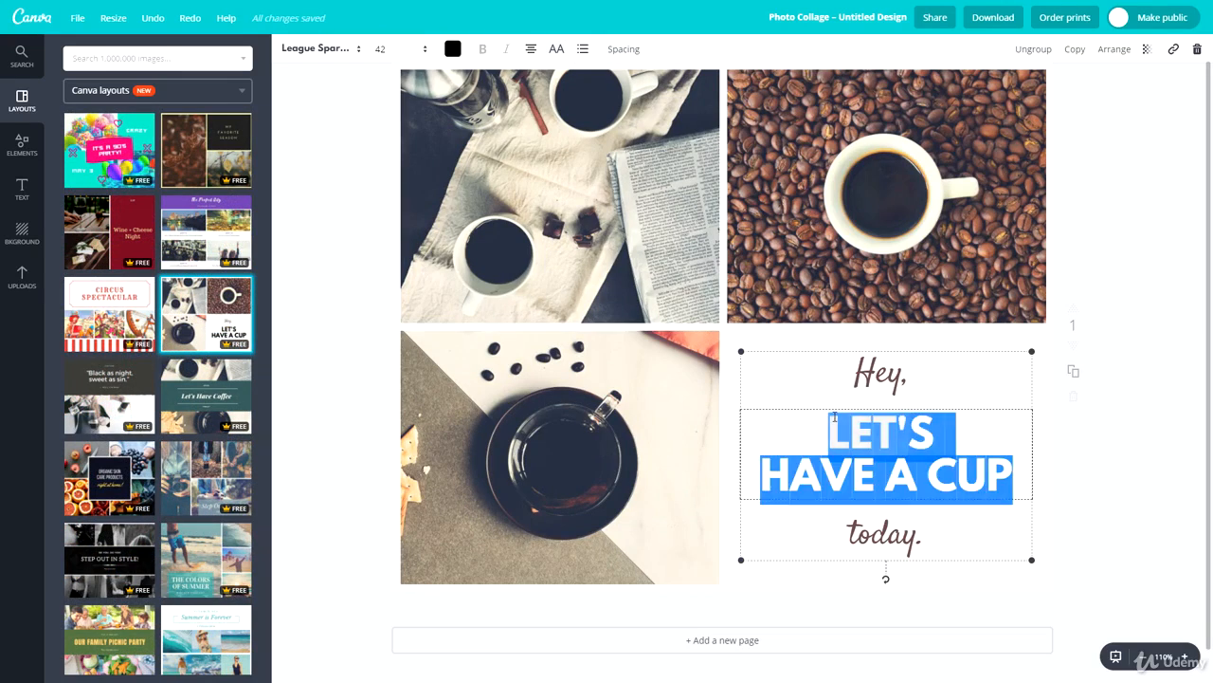
{"action": "type", "text": "WE ARE "}
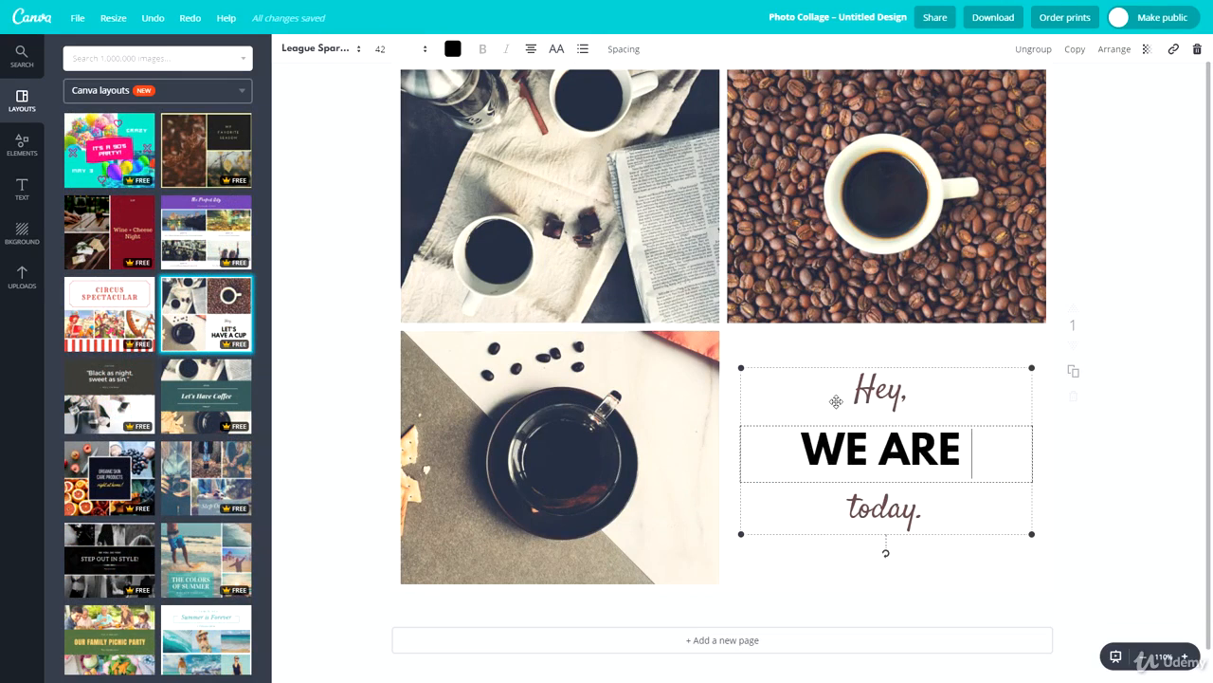
{"action": "type", "text": "BLACKBRICK"}
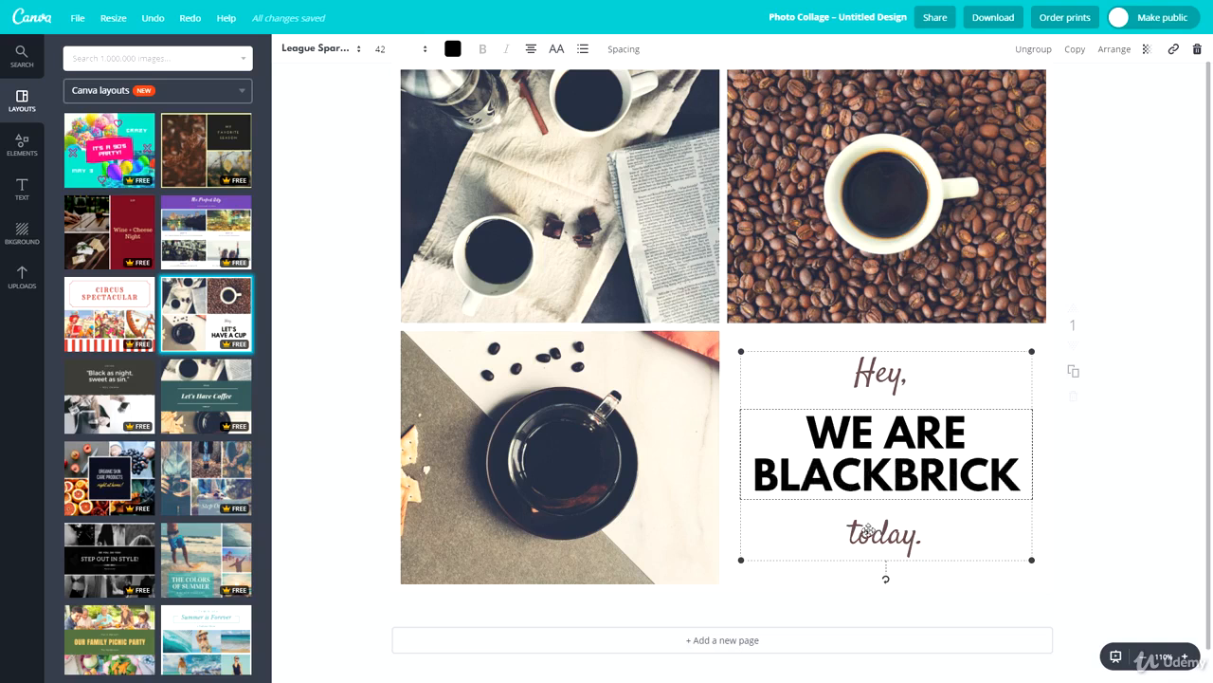
Change the word "today" below the headline to "training", keeping the full stop.
{"action": "double_click", "coordinate": [872, 531]}
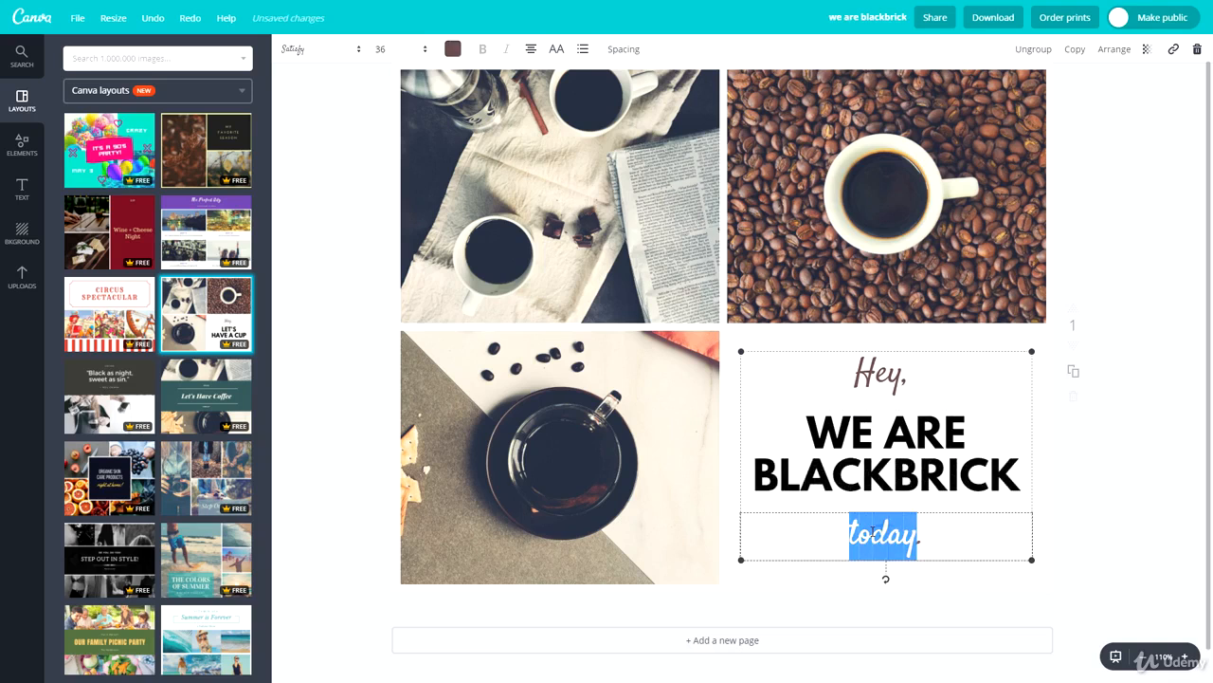
{"action": "type", "text": "training"}
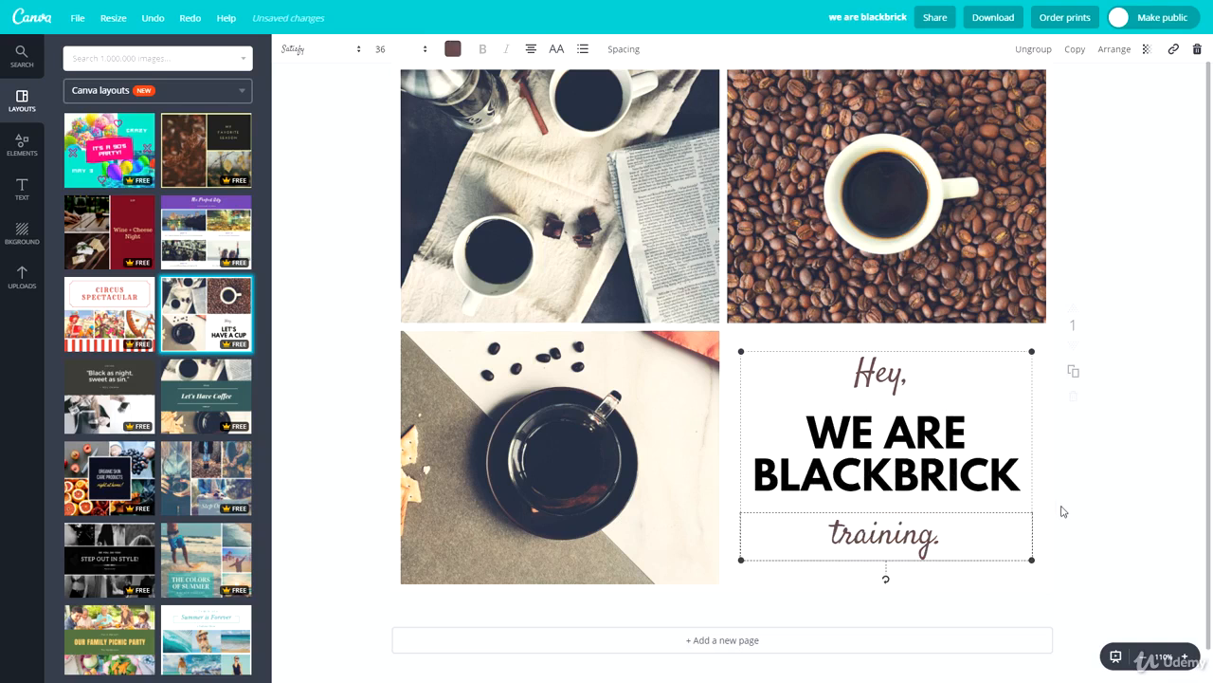
{"action": "left_click", "coordinate": [1063, 511]}
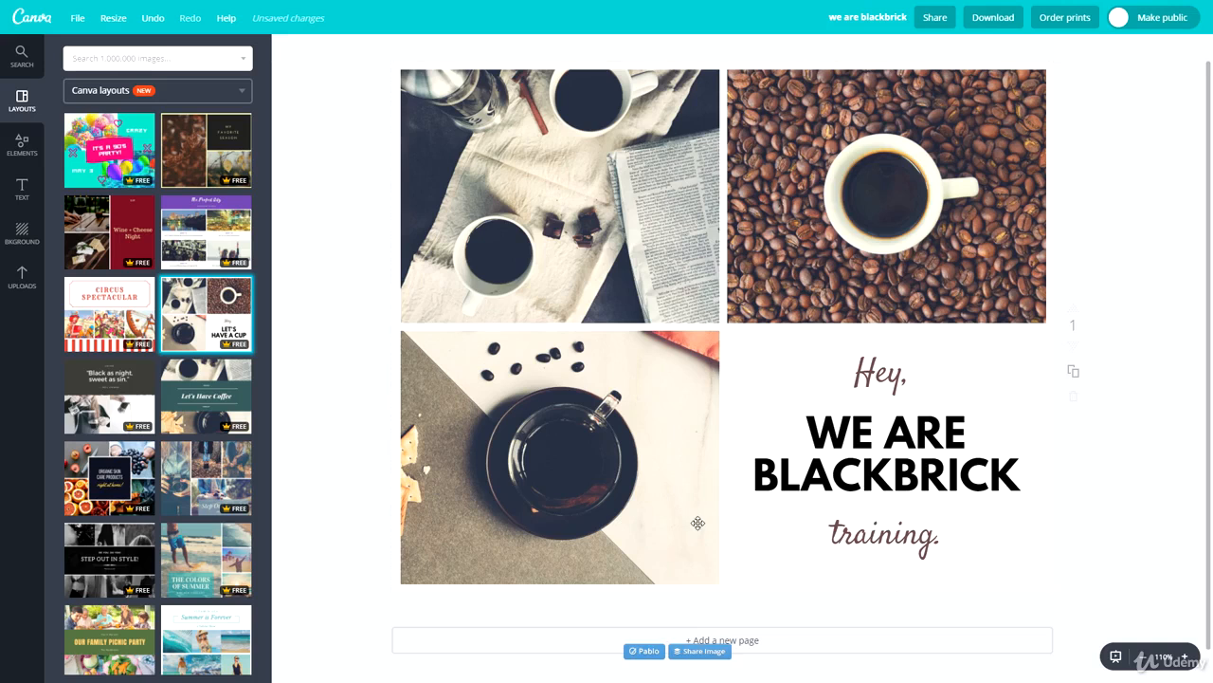
Search the image library for "macbook" and place the photo of a laptop on a desk by a window in the collage's upper-left frame.
{"action": "left_click", "coordinate": [155, 52]}
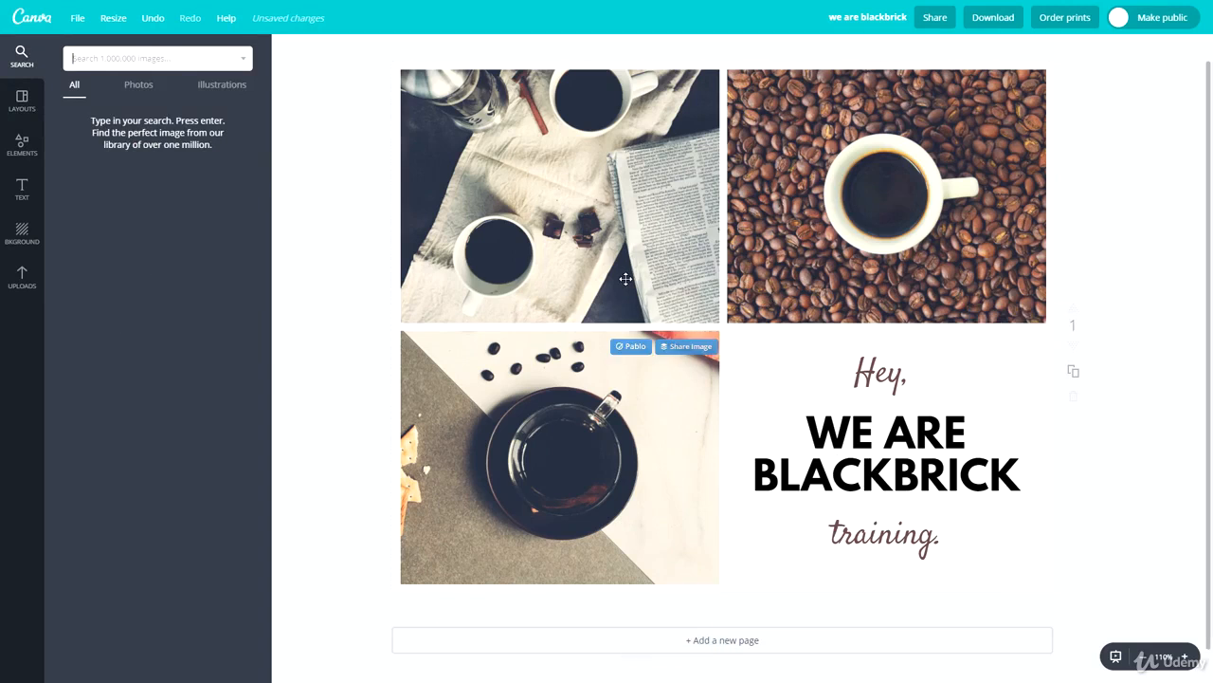
{"action": "left_click", "coordinate": [138, 57]}
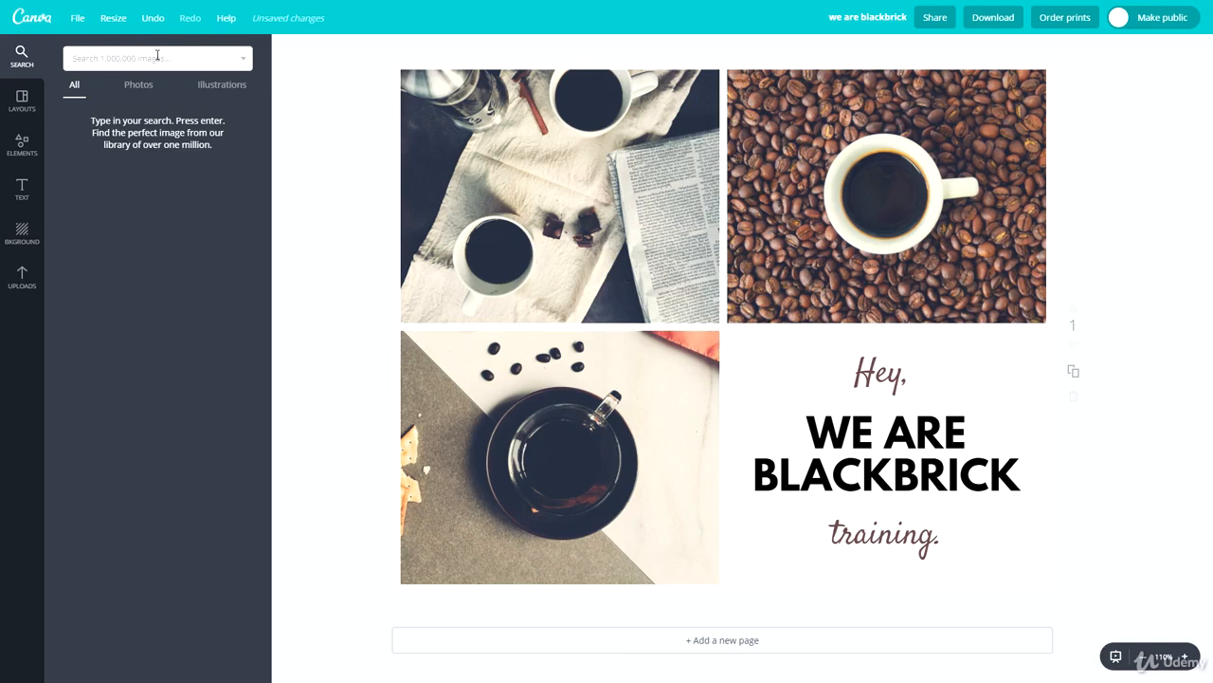
{"action": "type", "text": "macbook"}
{"action": "key", "text": "Return"}
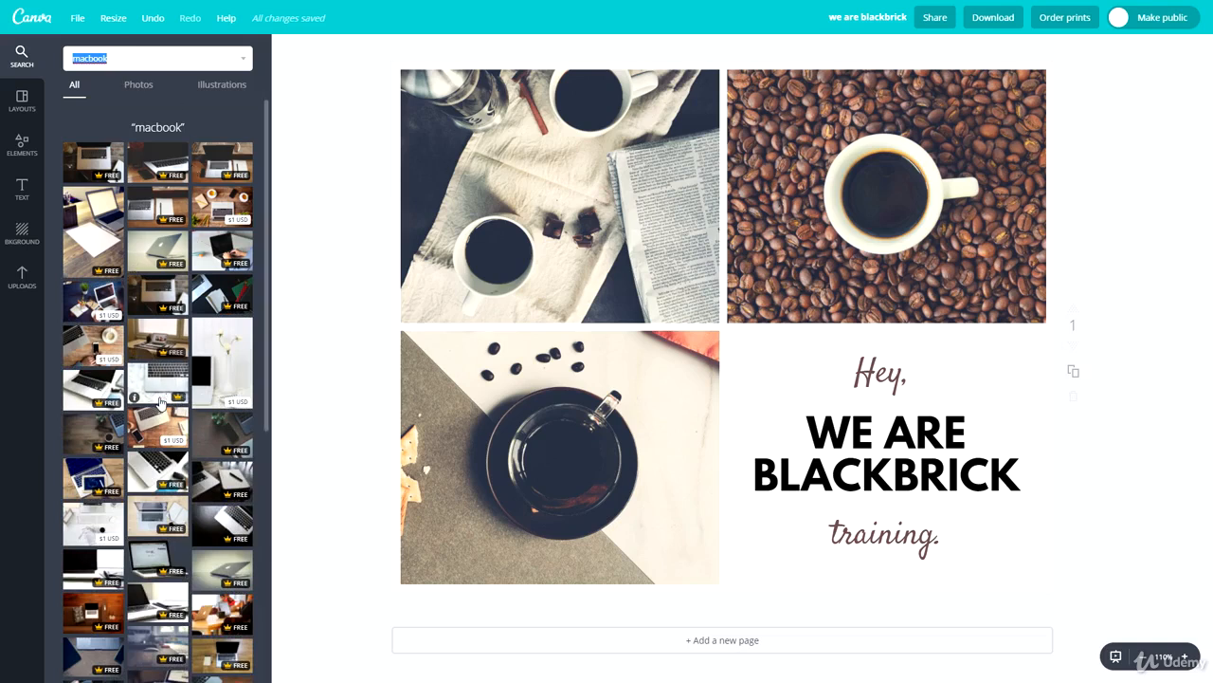
{"action": "left_click_drag", "start_coordinate": [147, 360], "coordinate": [559, 194]}
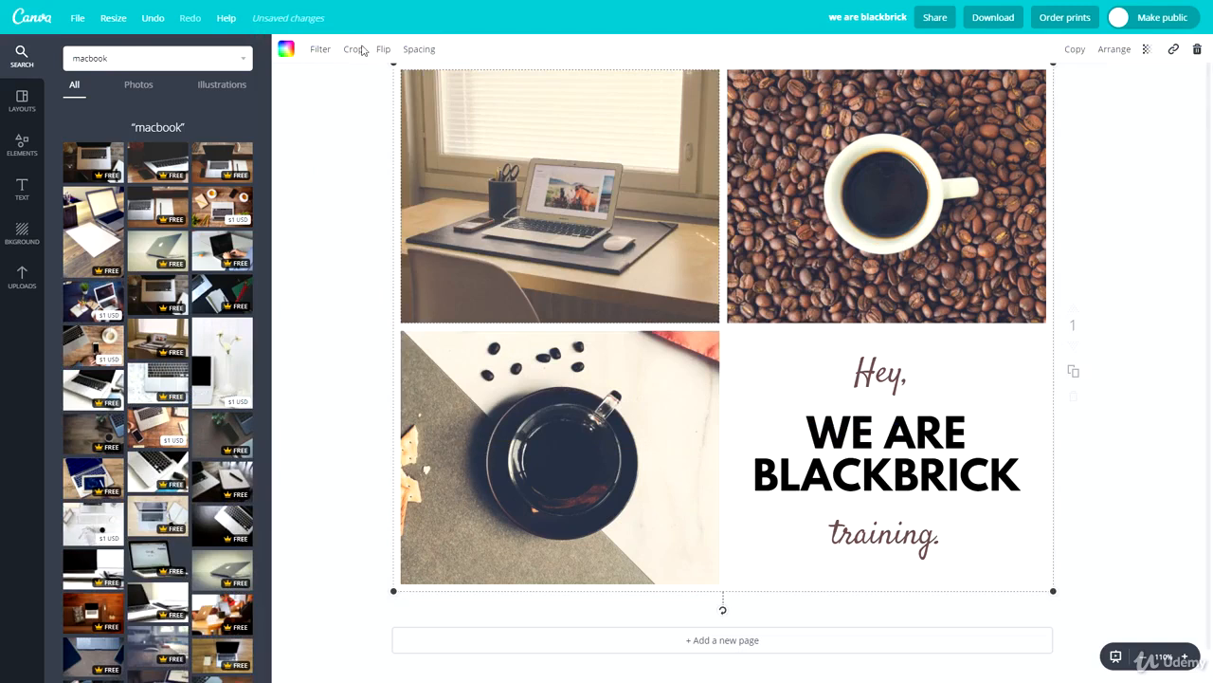
Look through the filter options available for the collage photos without choosing a different one.
{"action": "left_click", "coordinate": [321, 50]}
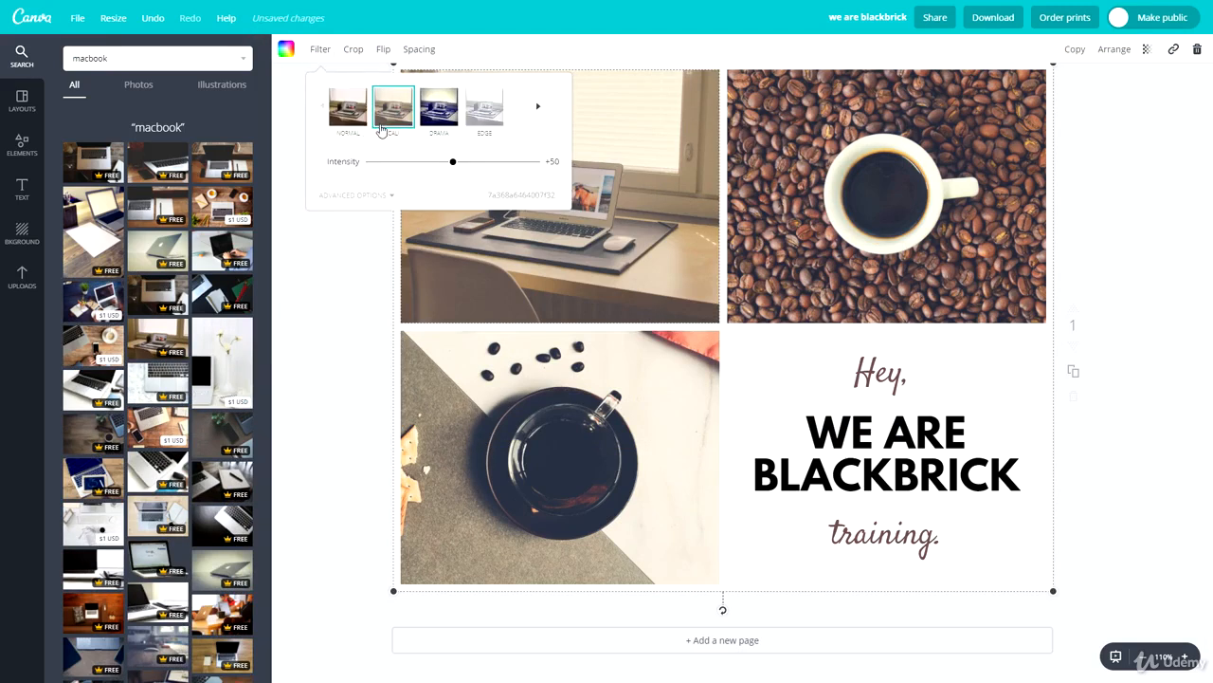
{"action": "left_click", "coordinate": [338, 233]}
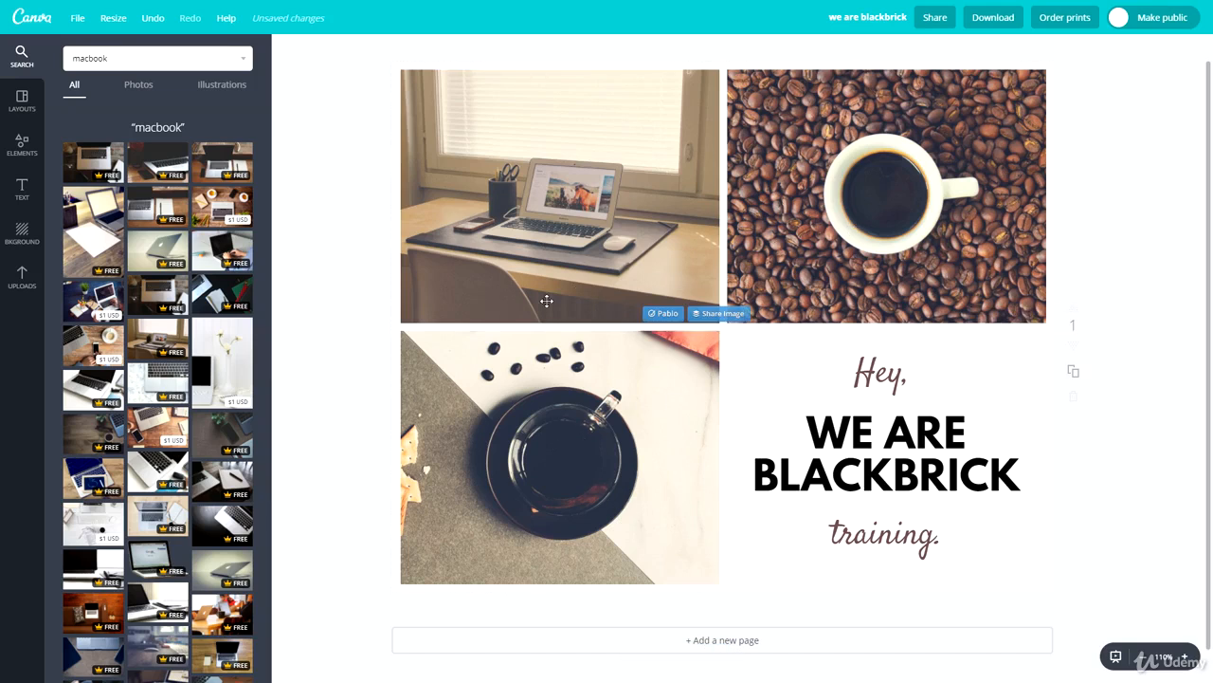
{"action": "left_click", "coordinate": [413, 267]}
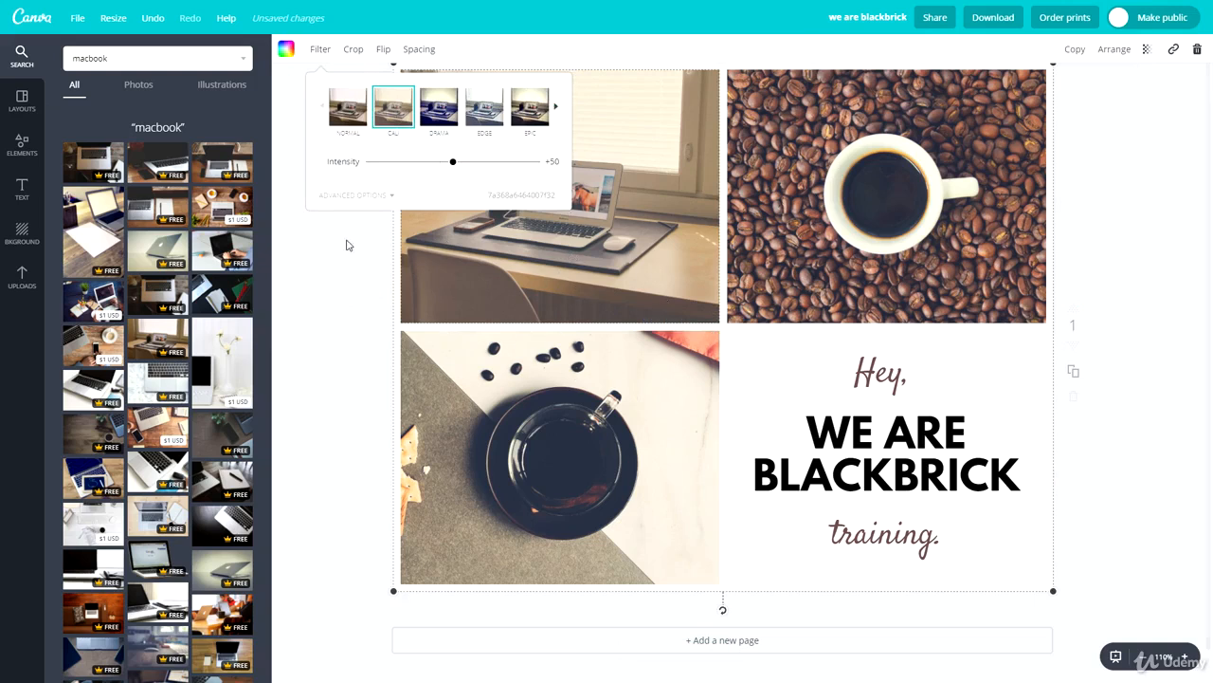
{"action": "left_click", "coordinate": [334, 348]}
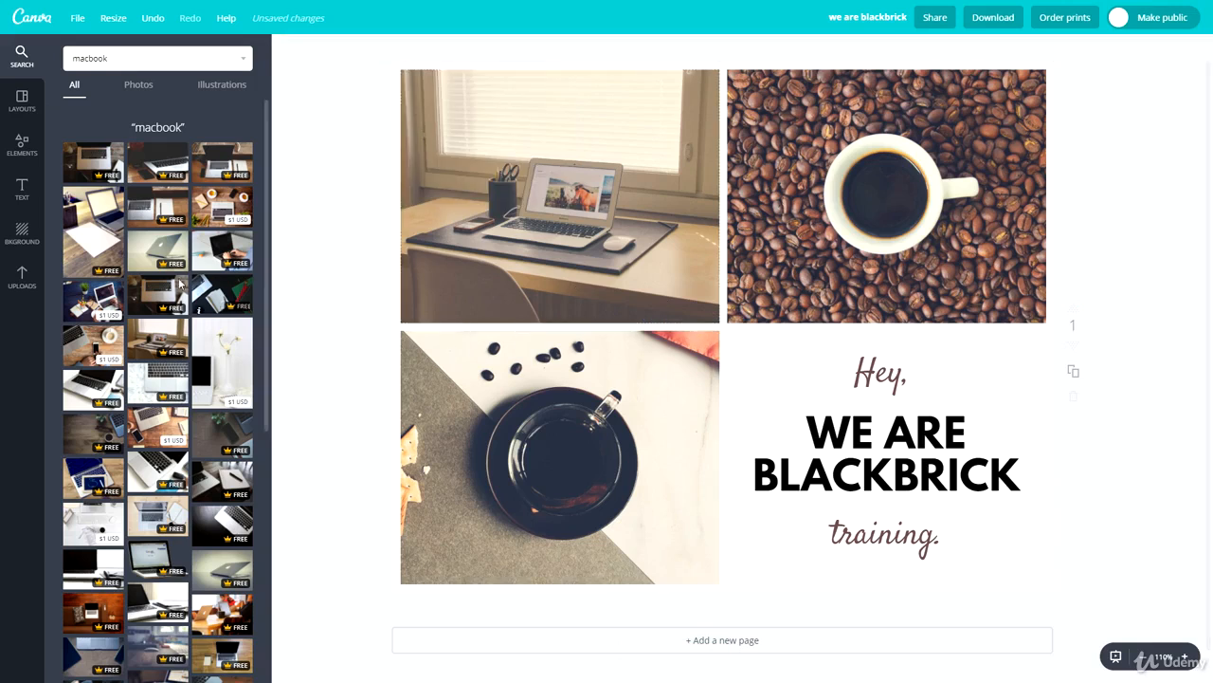
Fill the upper-right frame with the laptop and notebook photo and the lower-left frame with the laptop on woven fabric.
{"action": "scroll", "coordinate": [129, 353], "scroll_direction": "down", "scroll_amount": 1}
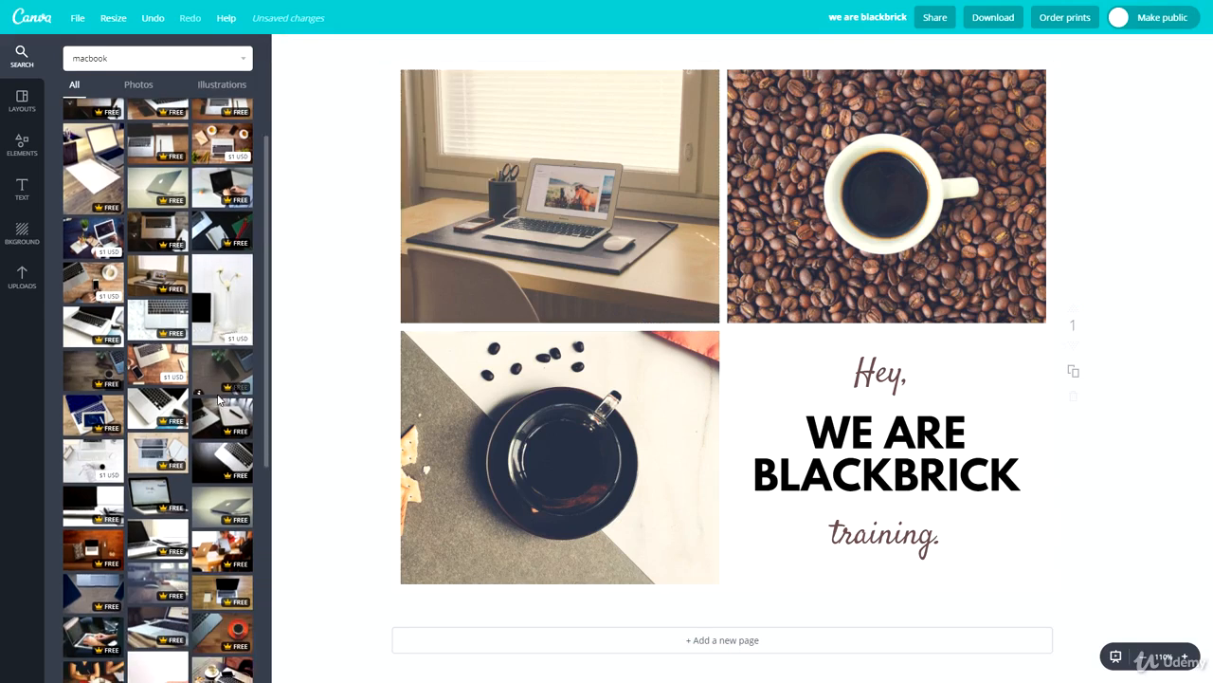
{"action": "scroll", "coordinate": [218, 401], "scroll_direction": "down", "scroll_amount": 3}
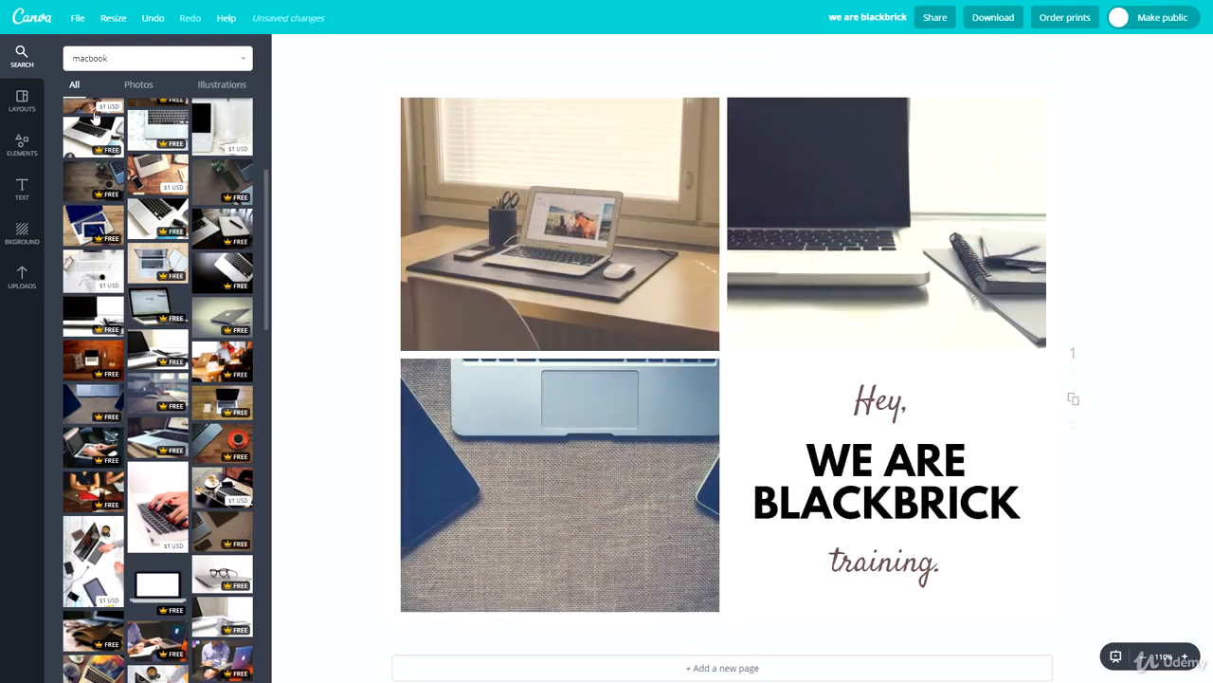
{"action": "scroll", "coordinate": [155, 220], "scroll_direction": "up", "scroll_amount": 3}
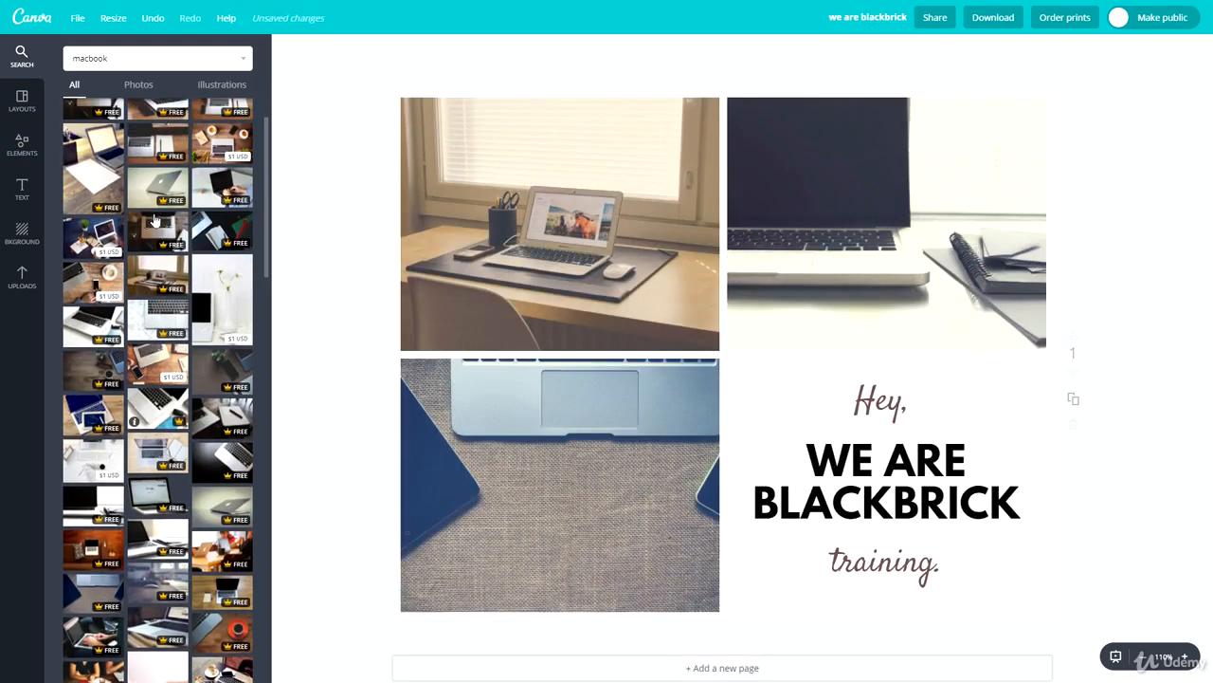
Search for "cup of coffee" and replace the upper-right photo with the white mug held in knitted gloves.
{"action": "double_click", "coordinate": [128, 63]}
{"action": "type", "text": "cup of coffee"}
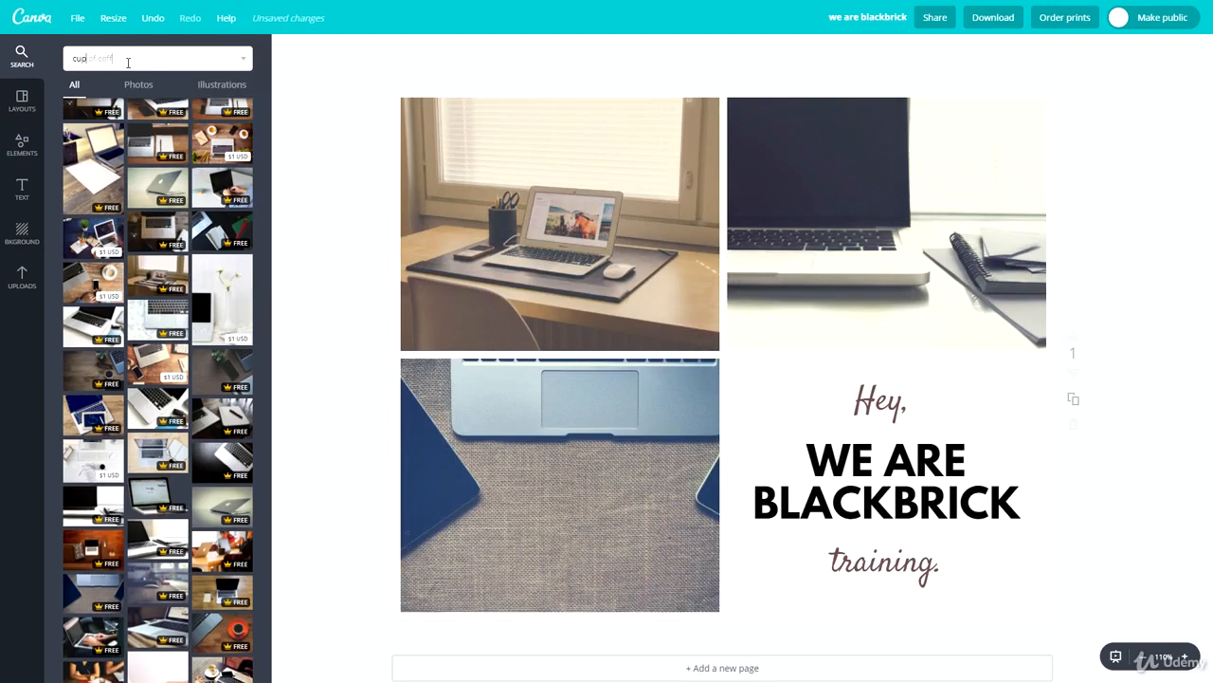
{"action": "key", "text": "Return"}
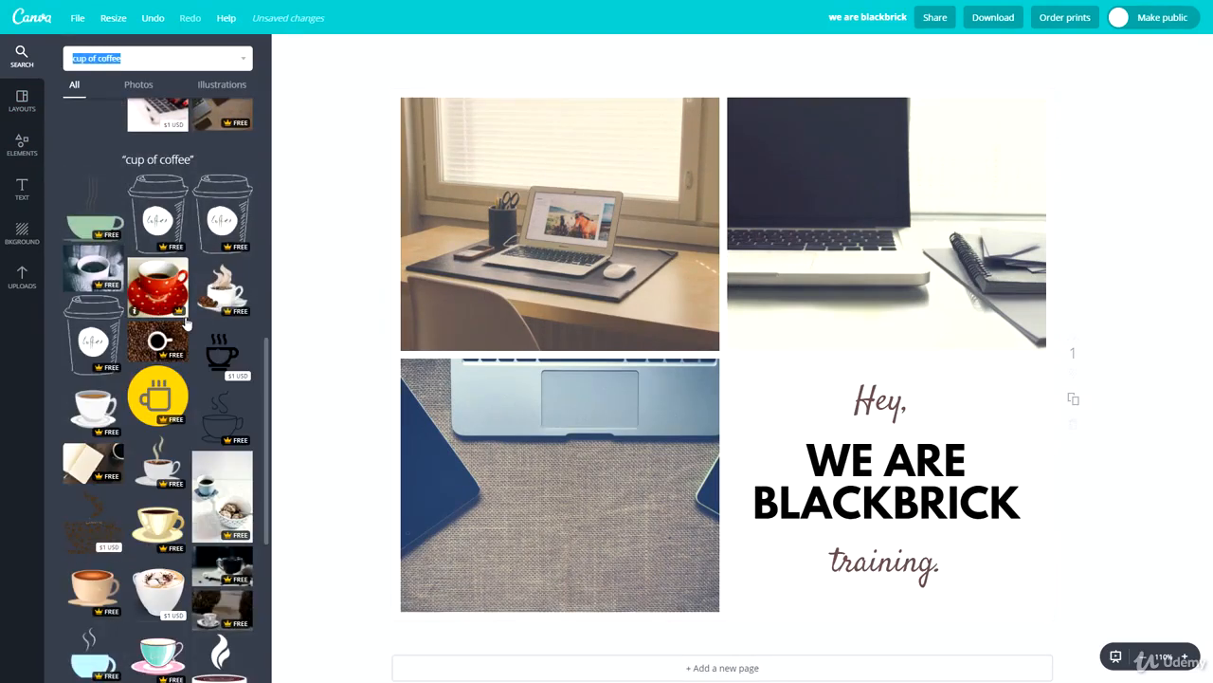
{"action": "left_click_drag", "start_coordinate": [93, 273], "coordinate": [886, 223]}
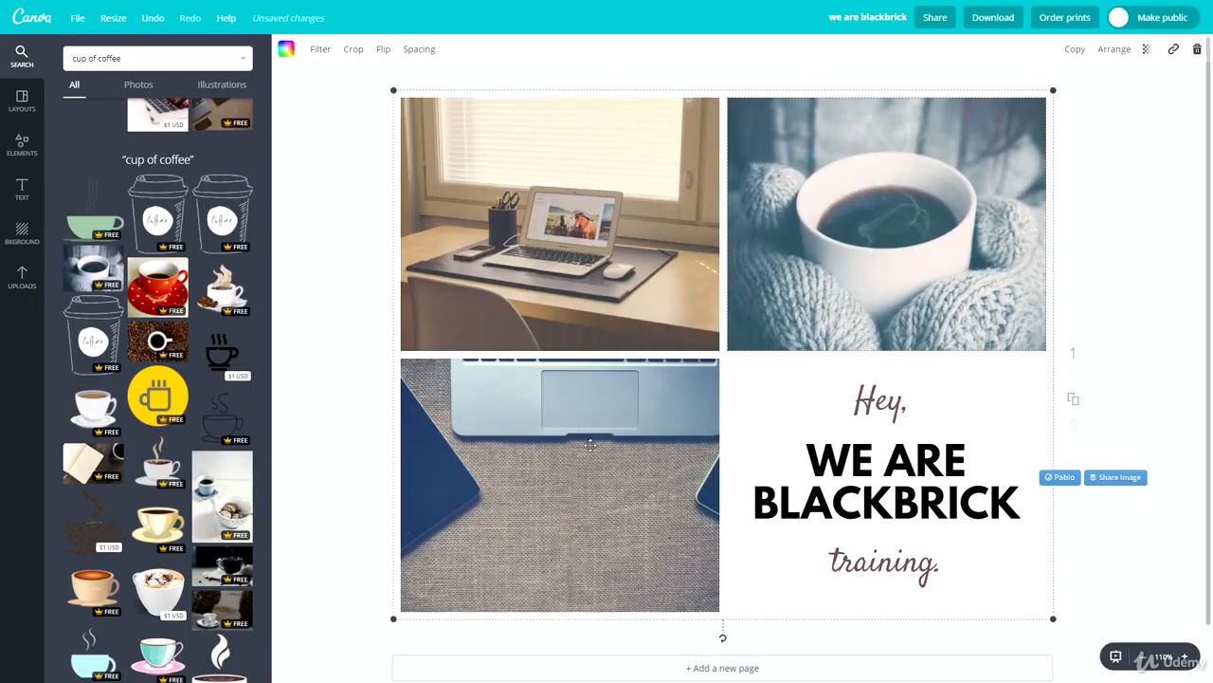
Search the image library for "macbook" again and display the categories of design elements.
{"action": "left_click", "coordinate": [146, 58]}
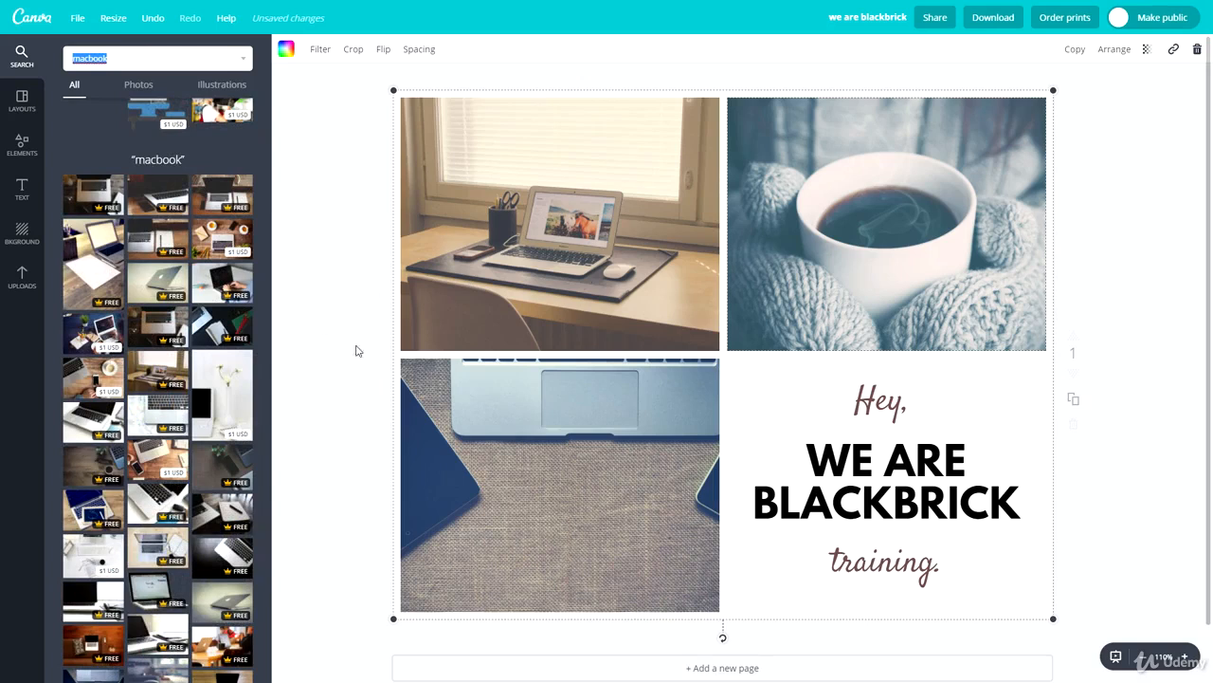
{"action": "scroll", "coordinate": [301, 546], "scroll_direction": "down", "scroll_amount": 1}
{"action": "scroll", "coordinate": [169, 507], "scroll_direction": "down", "scroll_amount": 2}
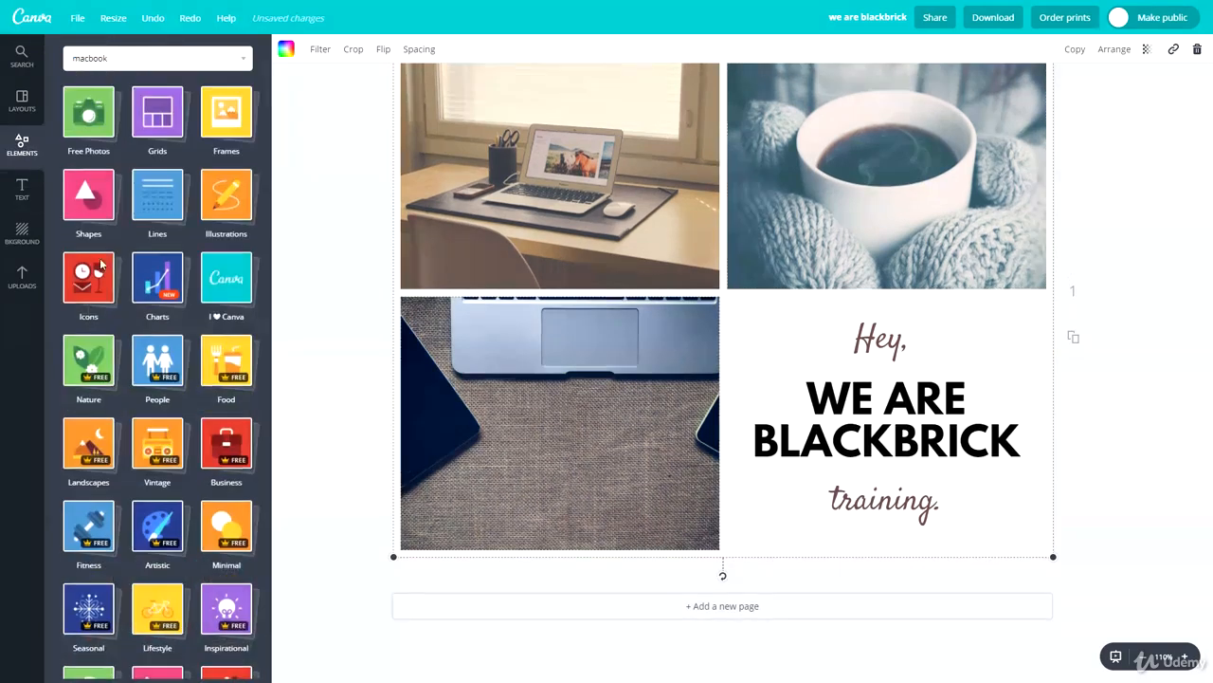
Replace the lower-left collage photo with the uploaded BlackBrick logo image on the blurred code background.
{"action": "left_click", "coordinate": [21, 280]}
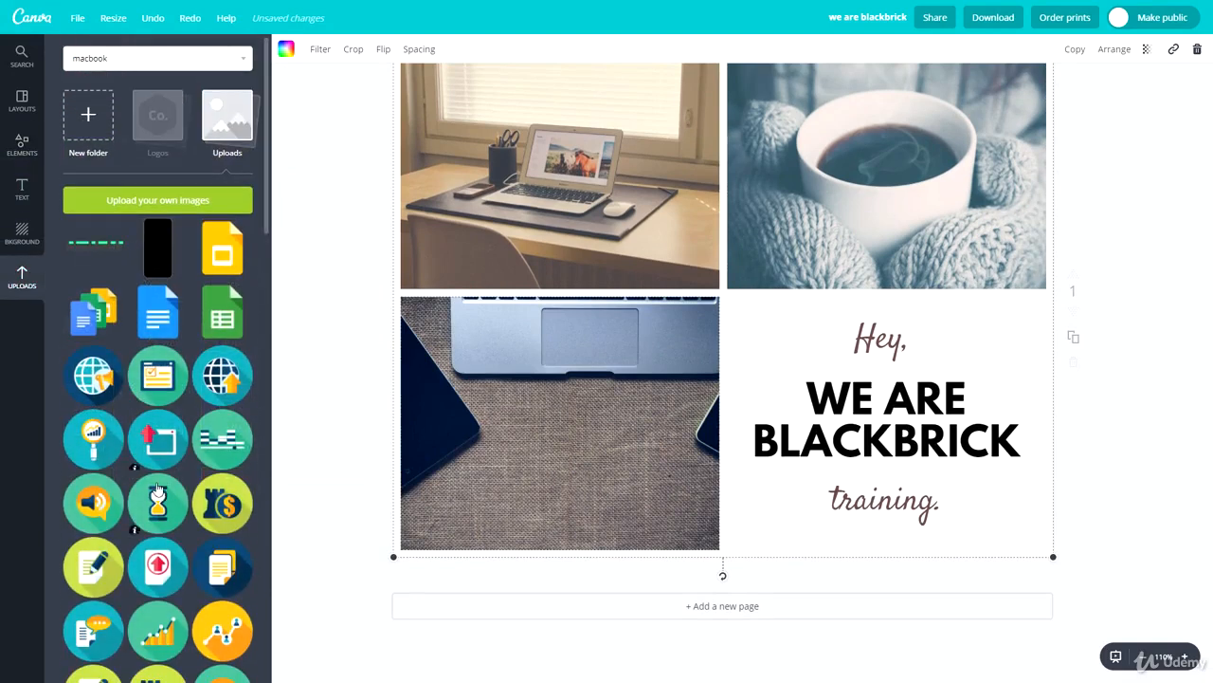
{"action": "scroll", "coordinate": [115, 408], "scroll_direction": "down", "scroll_amount": 6}
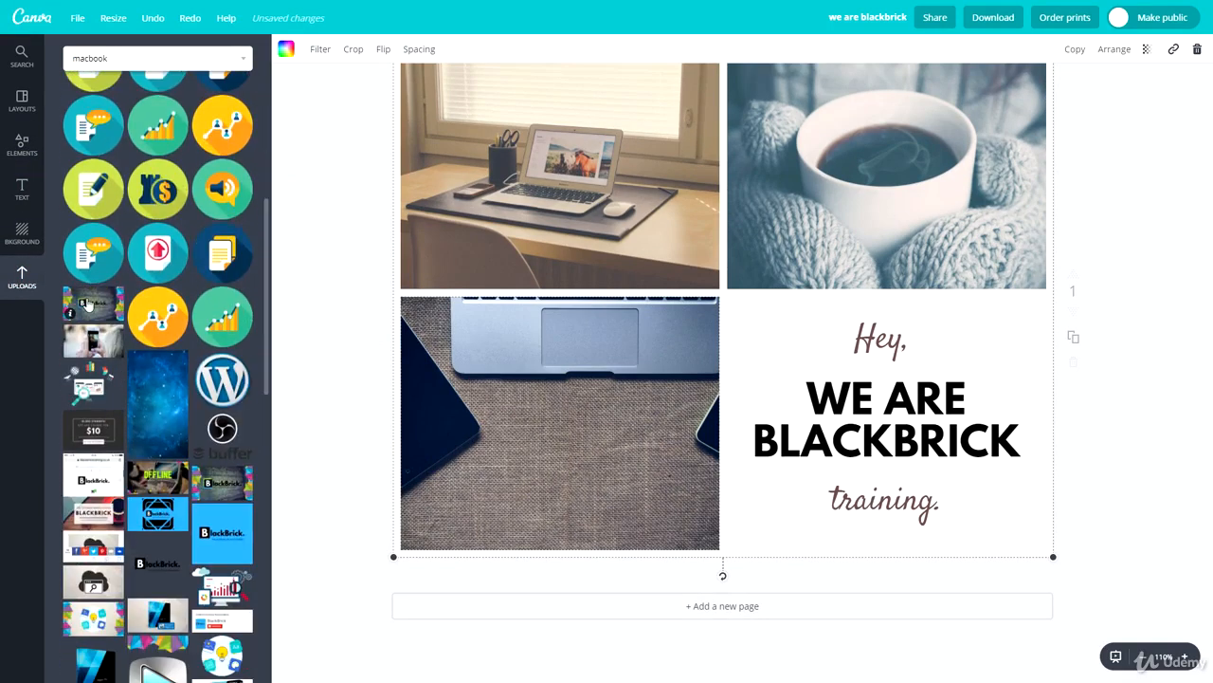
{"action": "left_click_drag", "start_coordinate": [87, 301], "coordinate": [557, 383]}
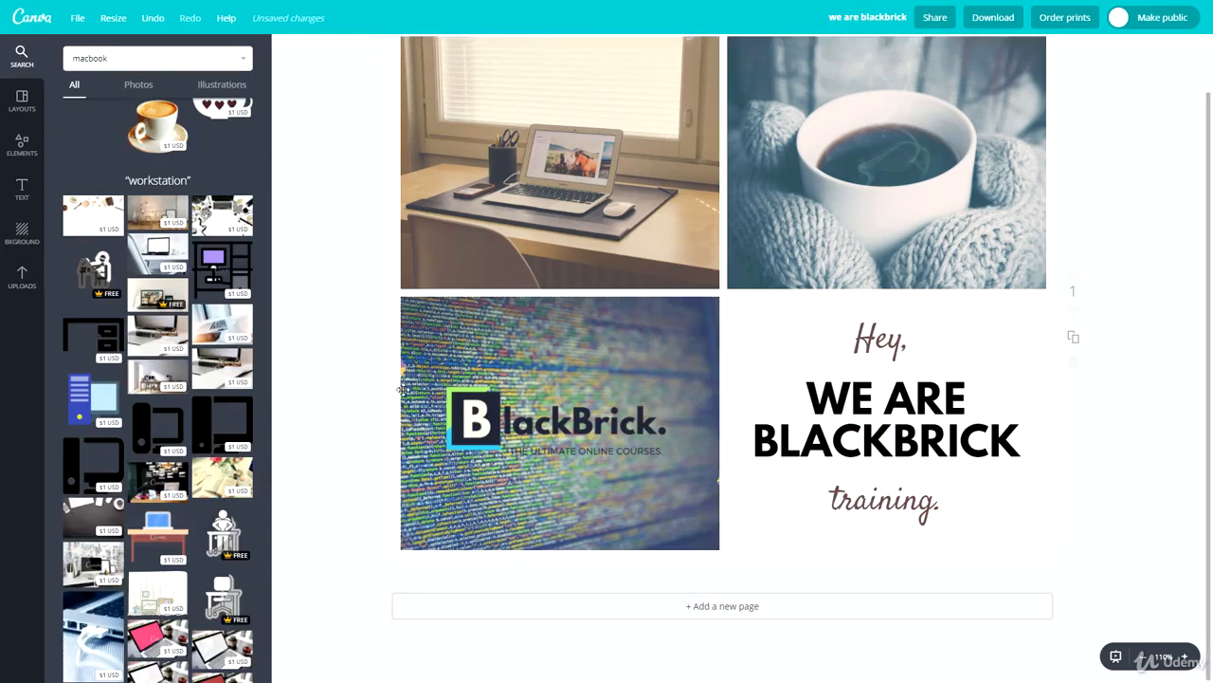
{"action": "scroll", "coordinate": [578, 227], "scroll_direction": "up", "scroll_amount": 1}
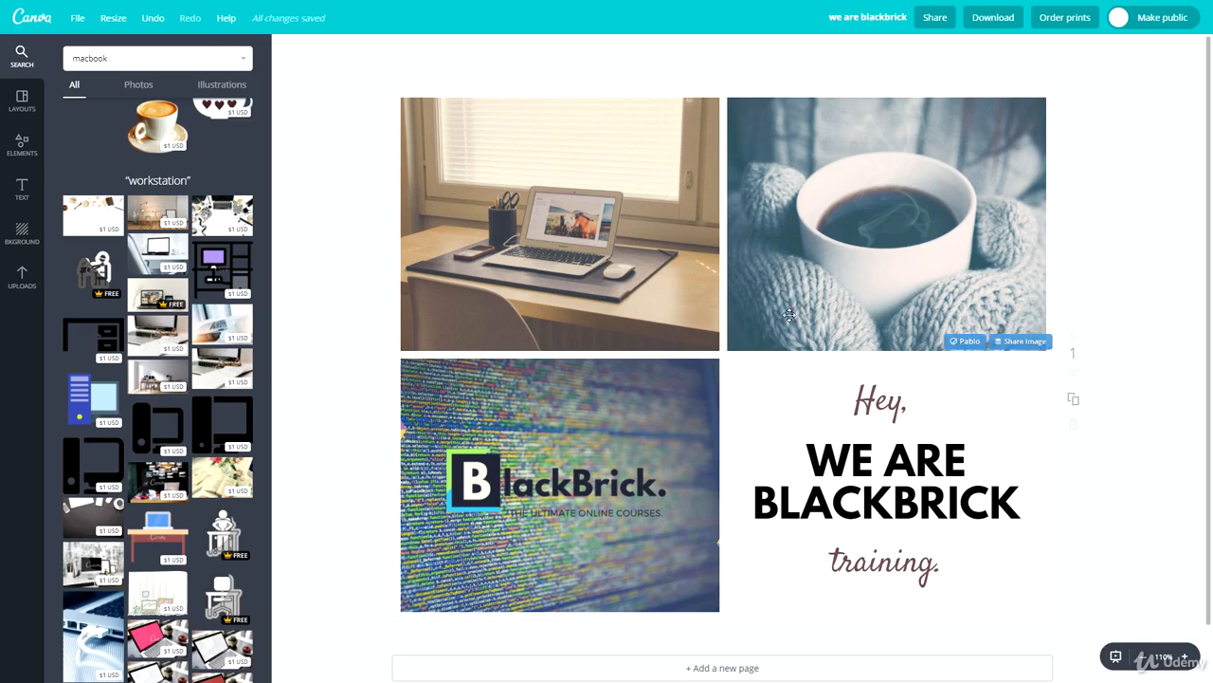
Rename the design as "photo collage design".
{"action": "left_click", "coordinate": [858, 19]}
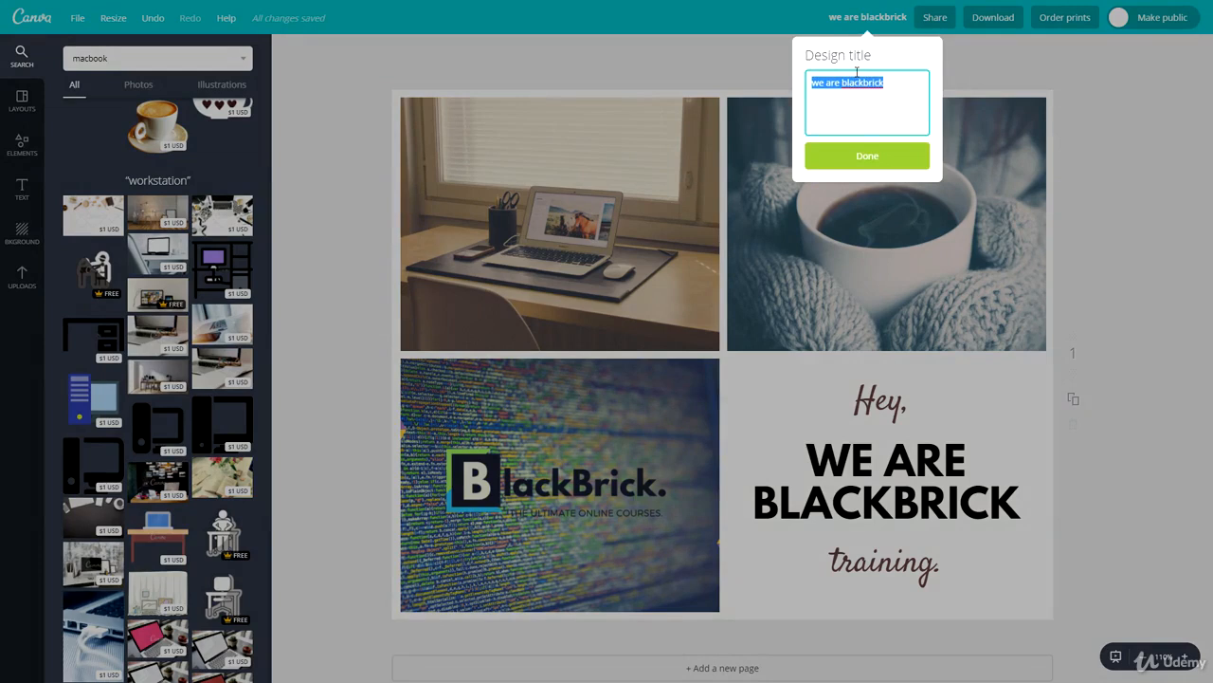
{"action": "type", "text": "photo coll"}
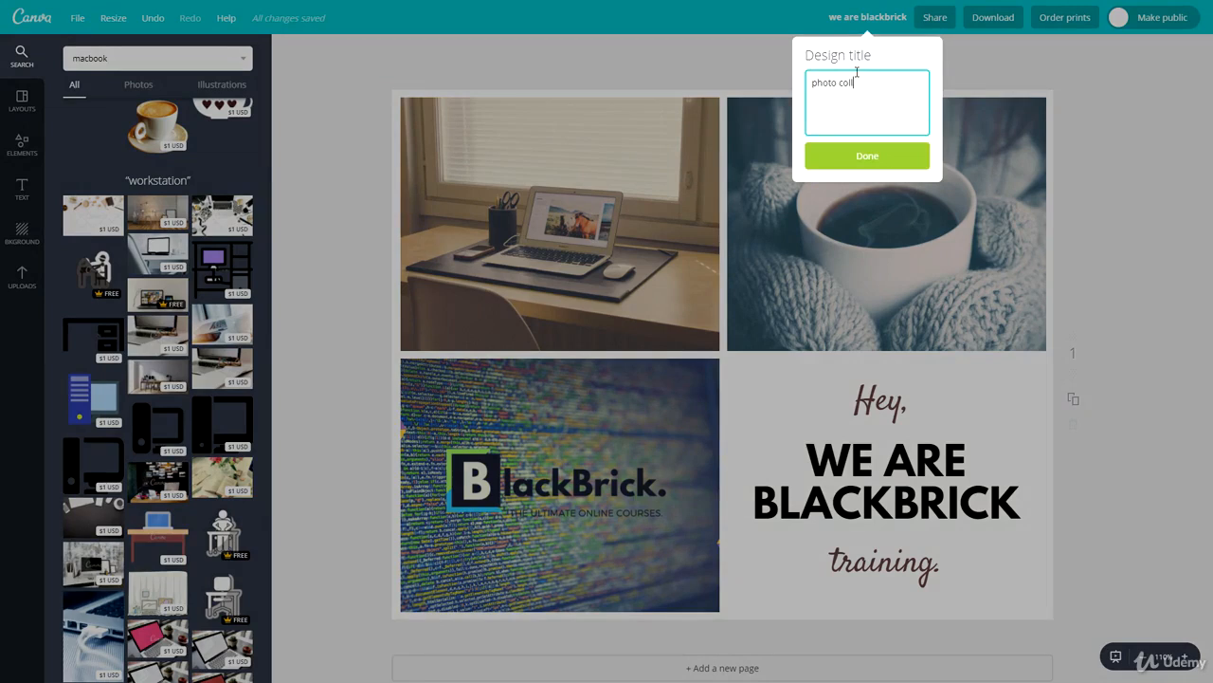
{"action": "type", "text": "age design"}
{"action": "key", "text": "Return"}
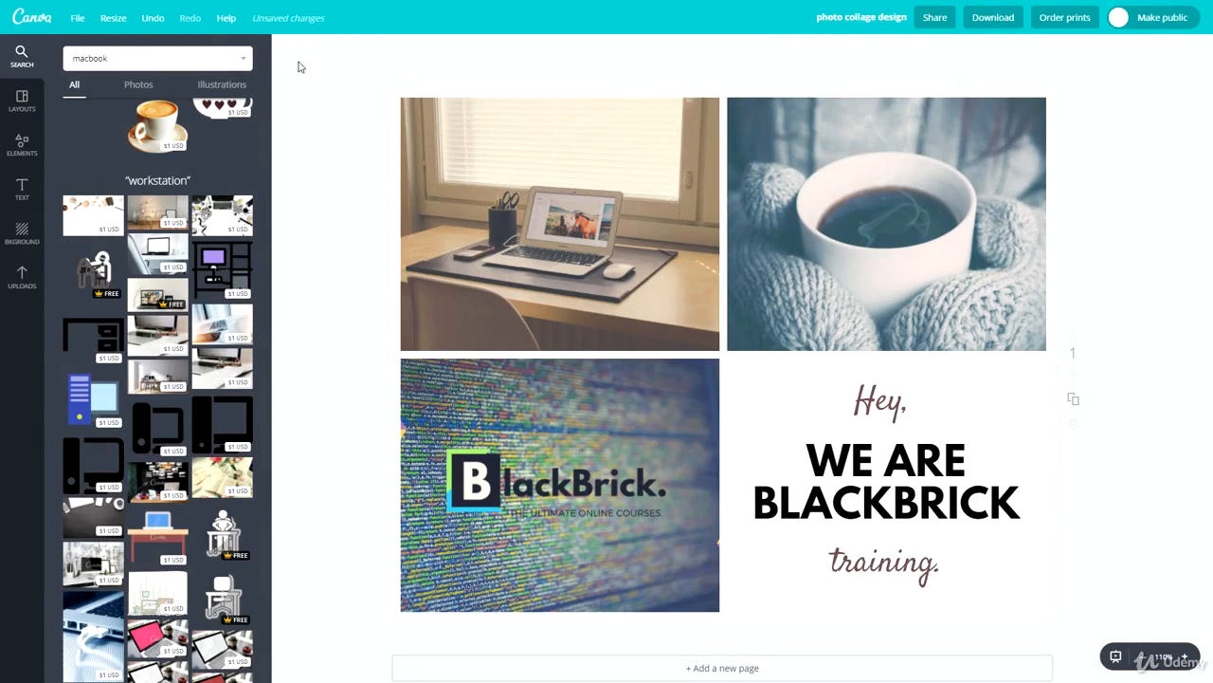
{"action": "left_click", "coordinate": [80, 20]}
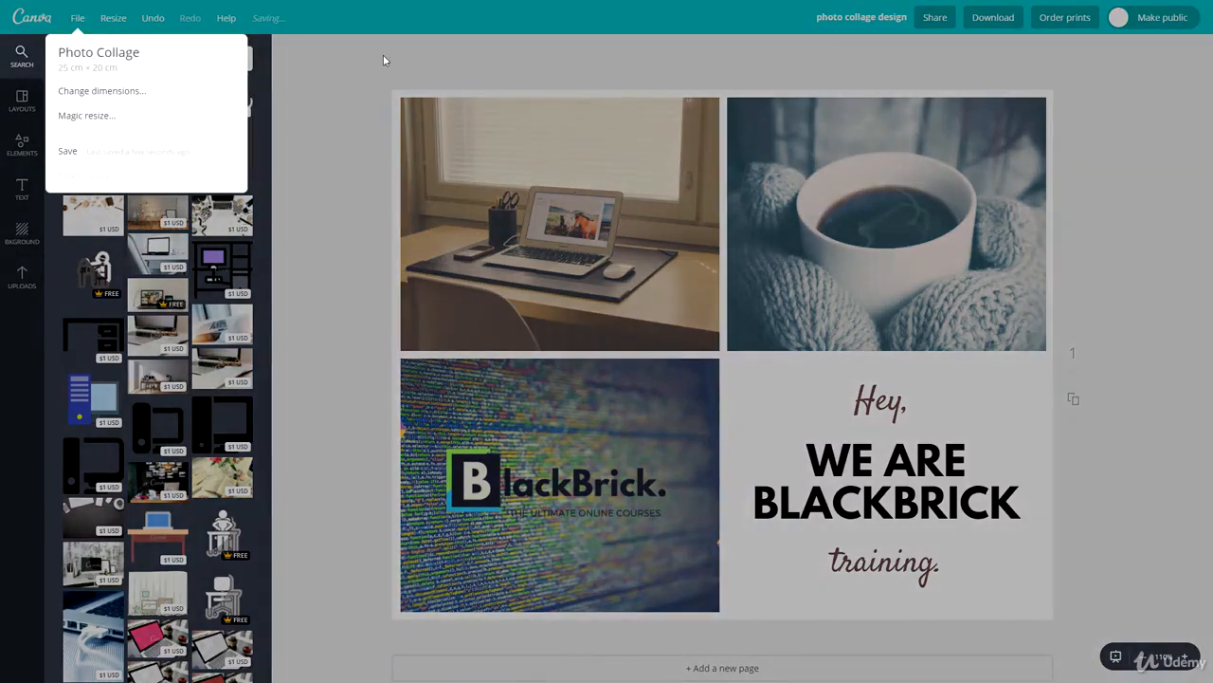
{"action": "left_click", "coordinate": [384, 61]}
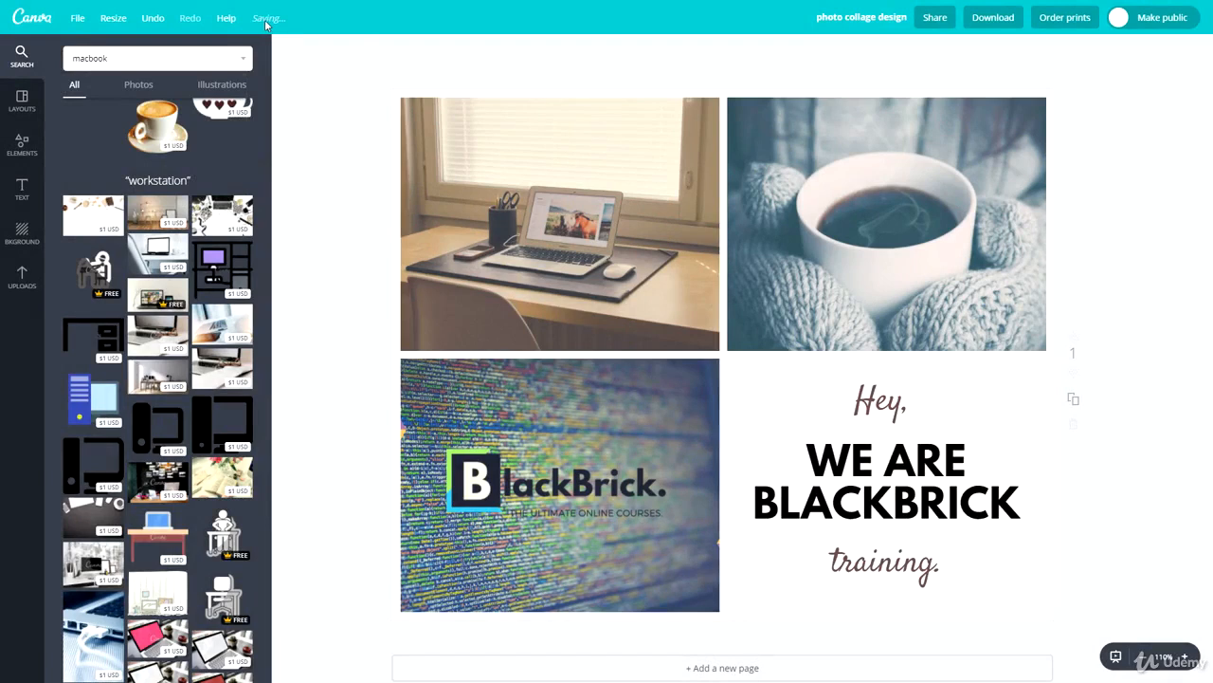
Add a second page and apply the black-and-white "Dapper Essentials" collage layout to it.
{"action": "scroll", "coordinate": [352, 247], "scroll_direction": "down", "scroll_amount": 2}
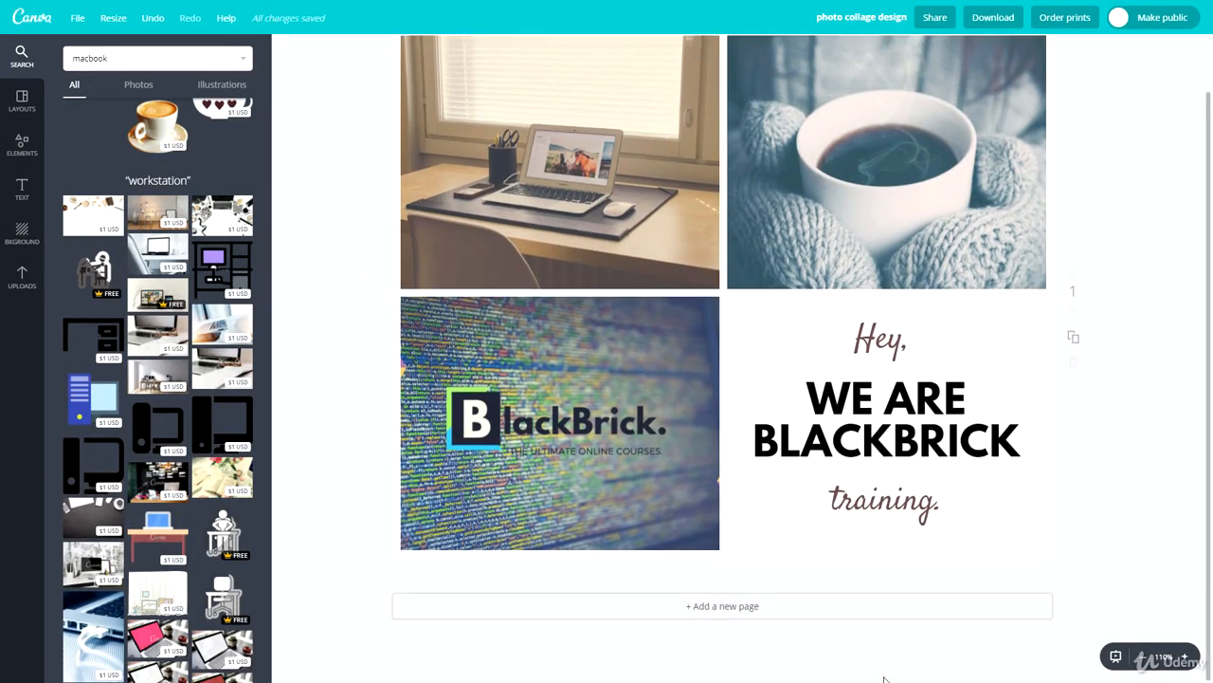
{"action": "left_click", "coordinate": [745, 614]}
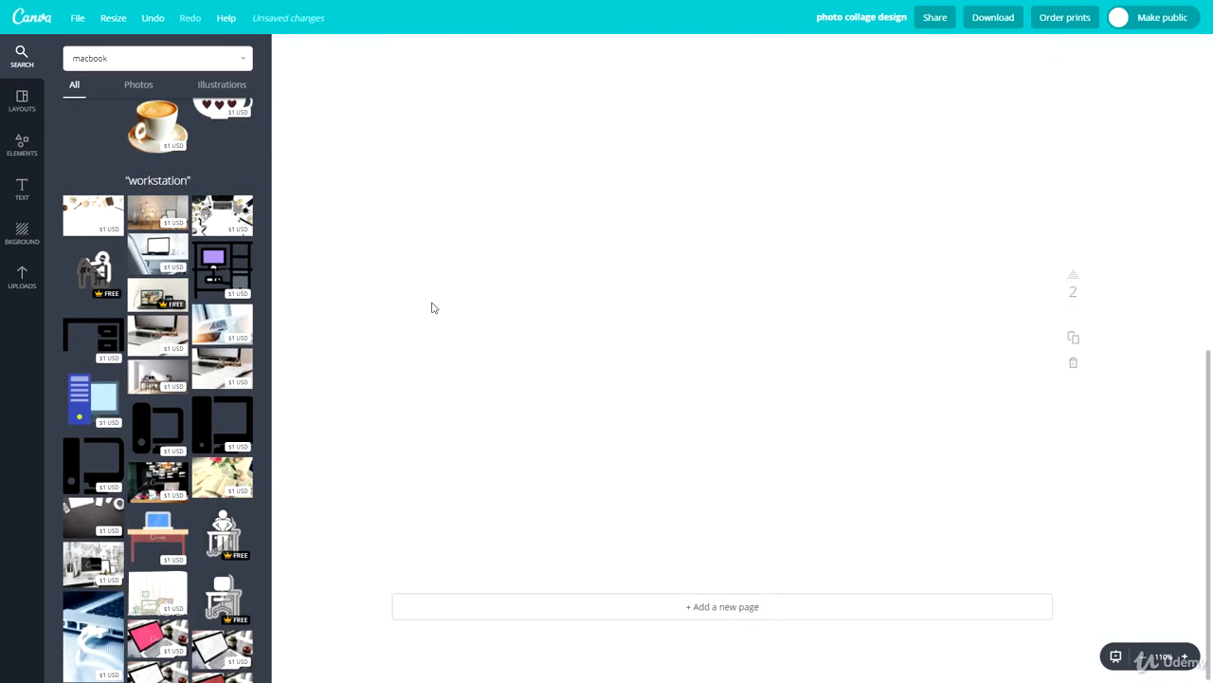
{"action": "left_click", "coordinate": [21, 147]}
{"action": "left_click", "coordinate": [22, 100]}
{"action": "scroll", "coordinate": [147, 277], "scroll_direction": "down", "scroll_amount": 1}
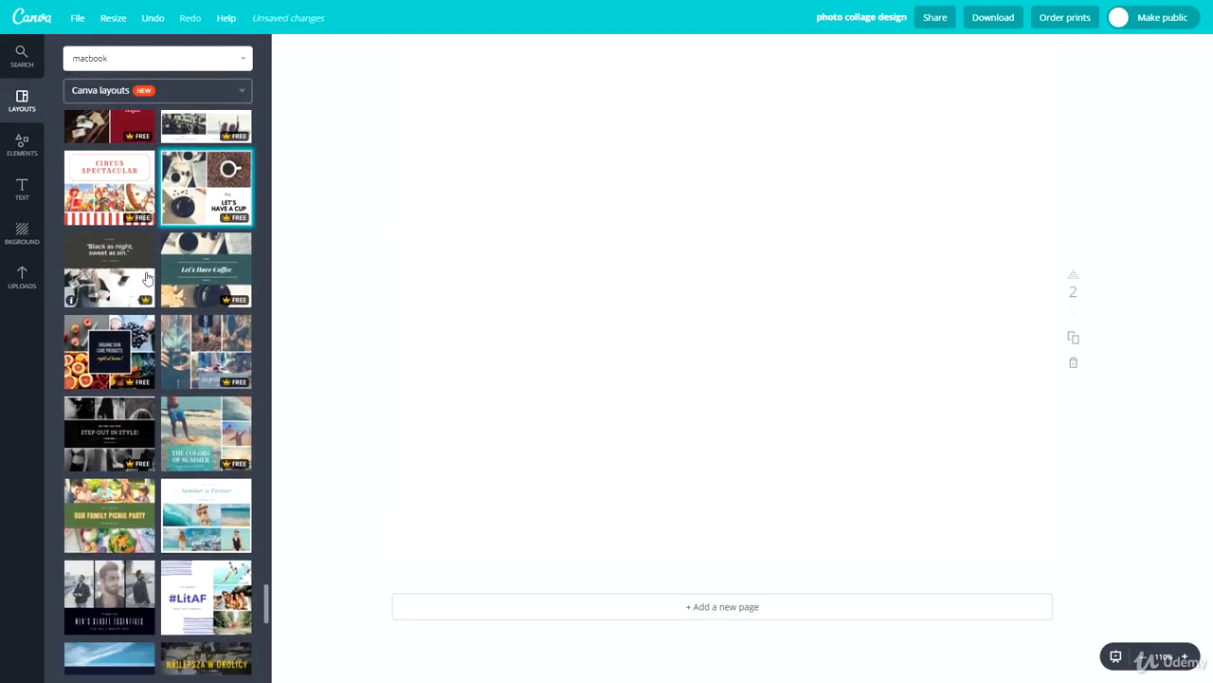
{"action": "scroll", "coordinate": [147, 282], "scroll_direction": "down", "scroll_amount": 10}
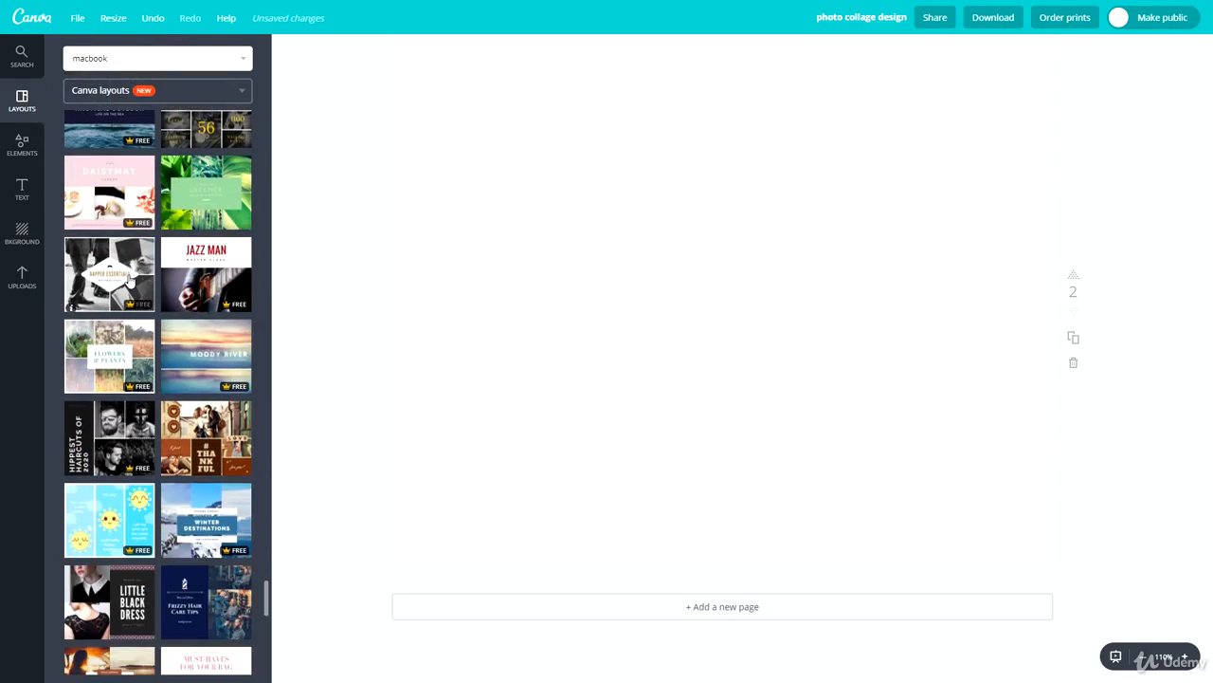
{"action": "left_click", "coordinate": [133, 299]}
{"action": "scroll", "coordinate": [621, 374], "scroll_direction": "up", "scroll_amount": 2}
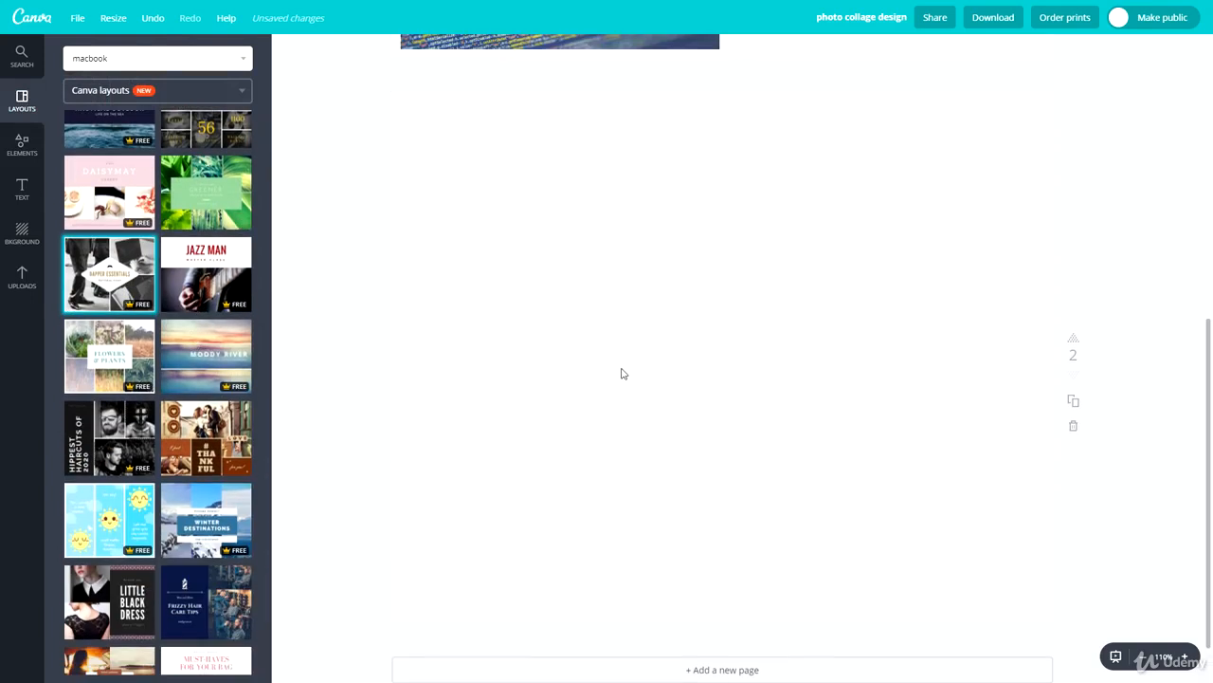
{"action": "scroll", "coordinate": [678, 337], "scroll_direction": "down", "scroll_amount": 1}
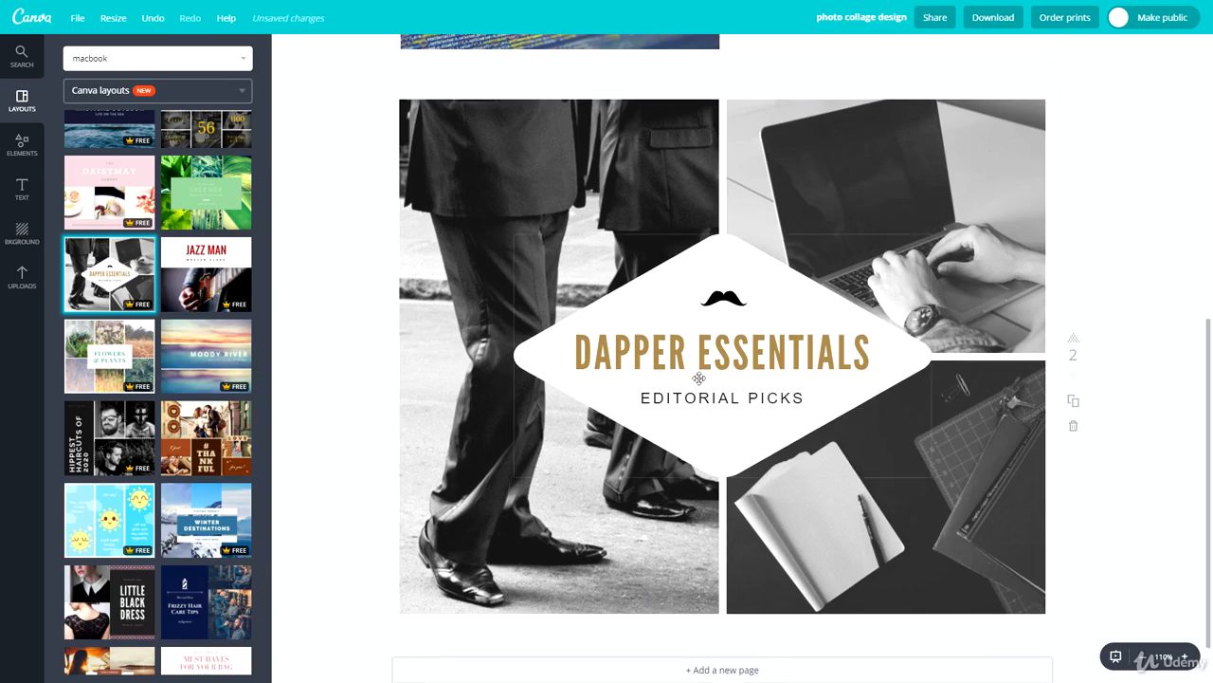
Replace the "Dapper Essentials" heading on page 2 with "BLACKBRICK".
{"action": "left_click", "coordinate": [708, 343]}
{"action": "left_click", "coordinate": [707, 343]}
{"action": "type", "text": "BLACKBRICK"}
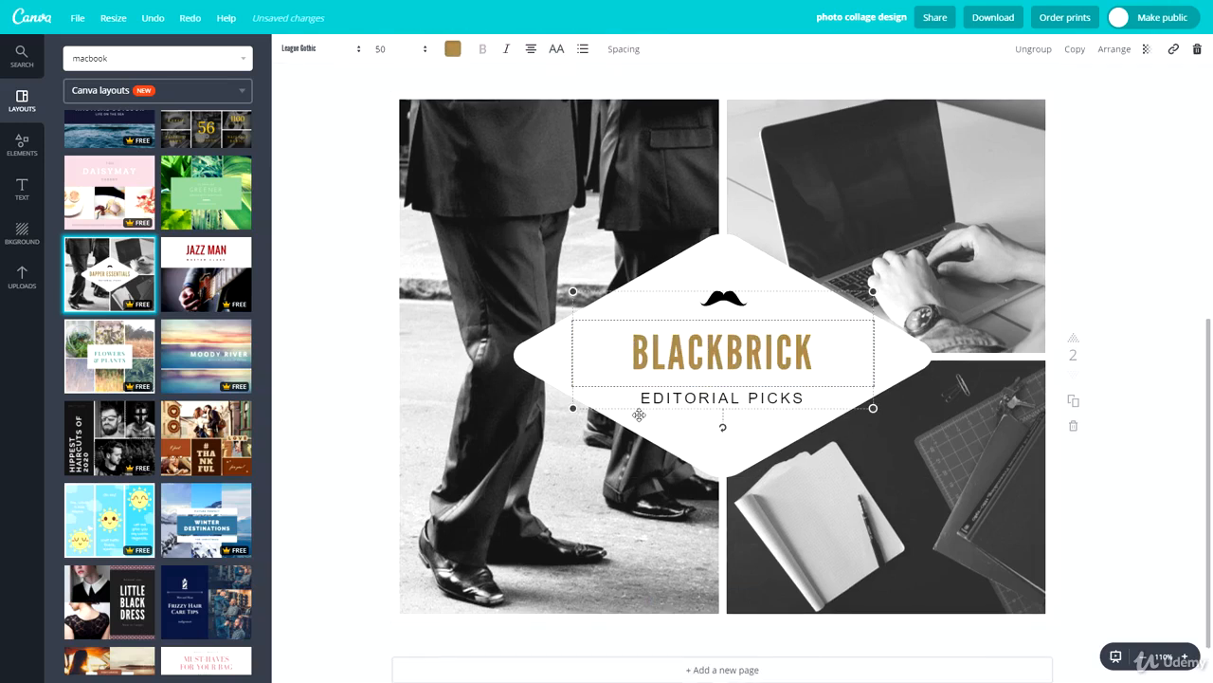
{"action": "left_click", "coordinate": [670, 398]}
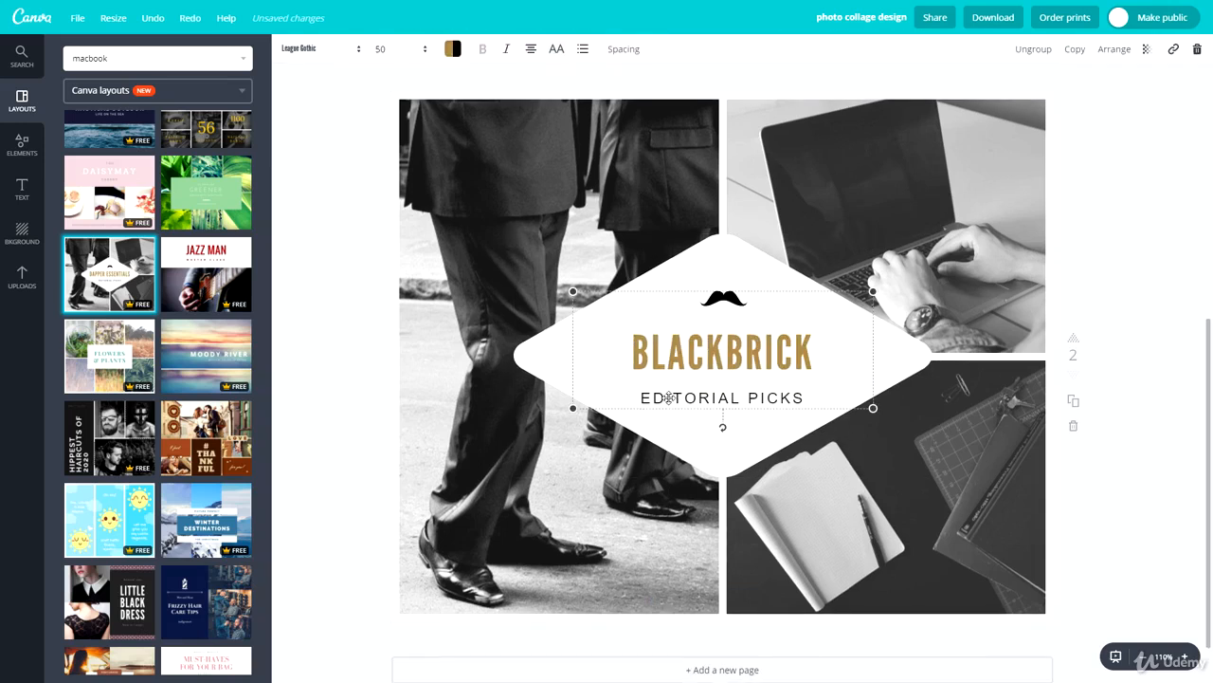
{"action": "left_click", "coordinate": [671, 398]}
{"action": "type", "text": "THE ULTIMATE ONLINE"}
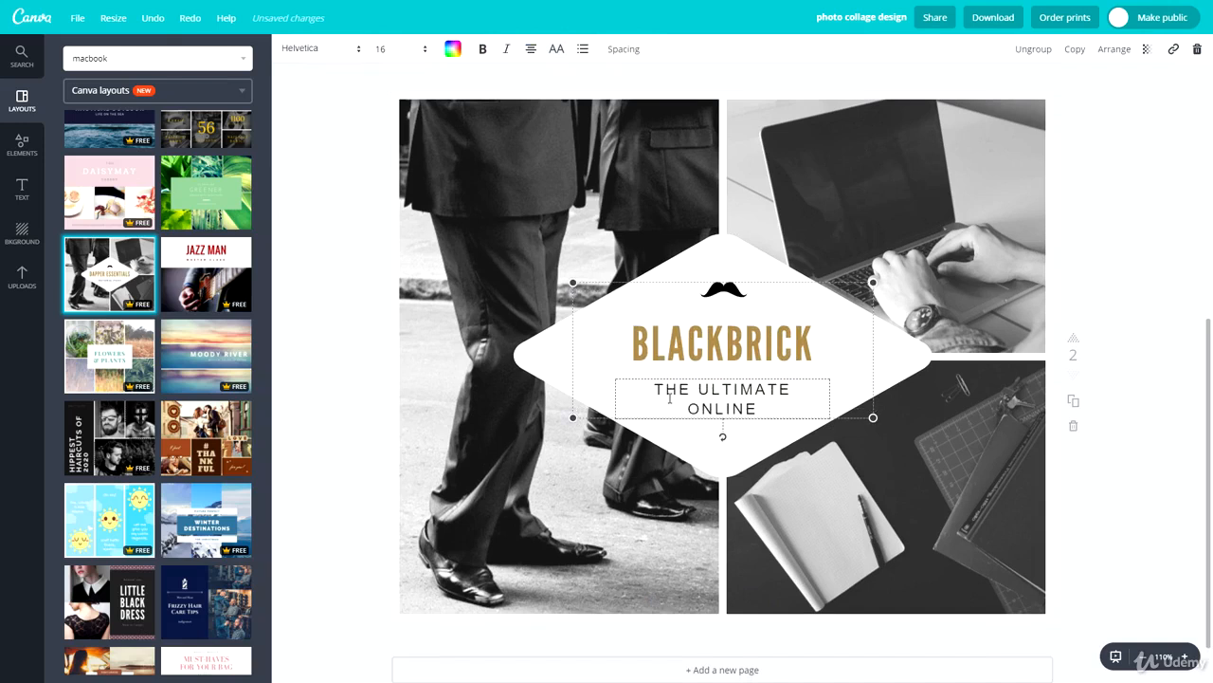
{"action": "key", "text": "ctrl+a"}
{"action": "key", "text": "BackSpace"}
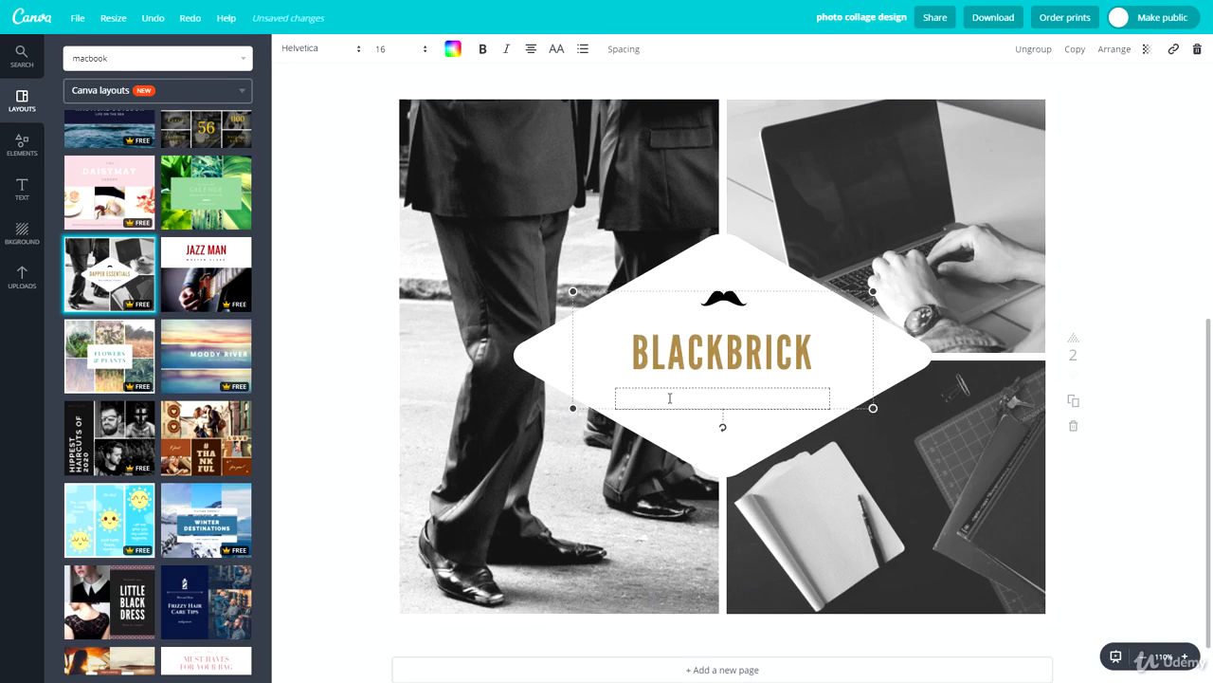
{"action": "type", "text": "WWW.BLACKBRICKTRAINING.CO.UK"}
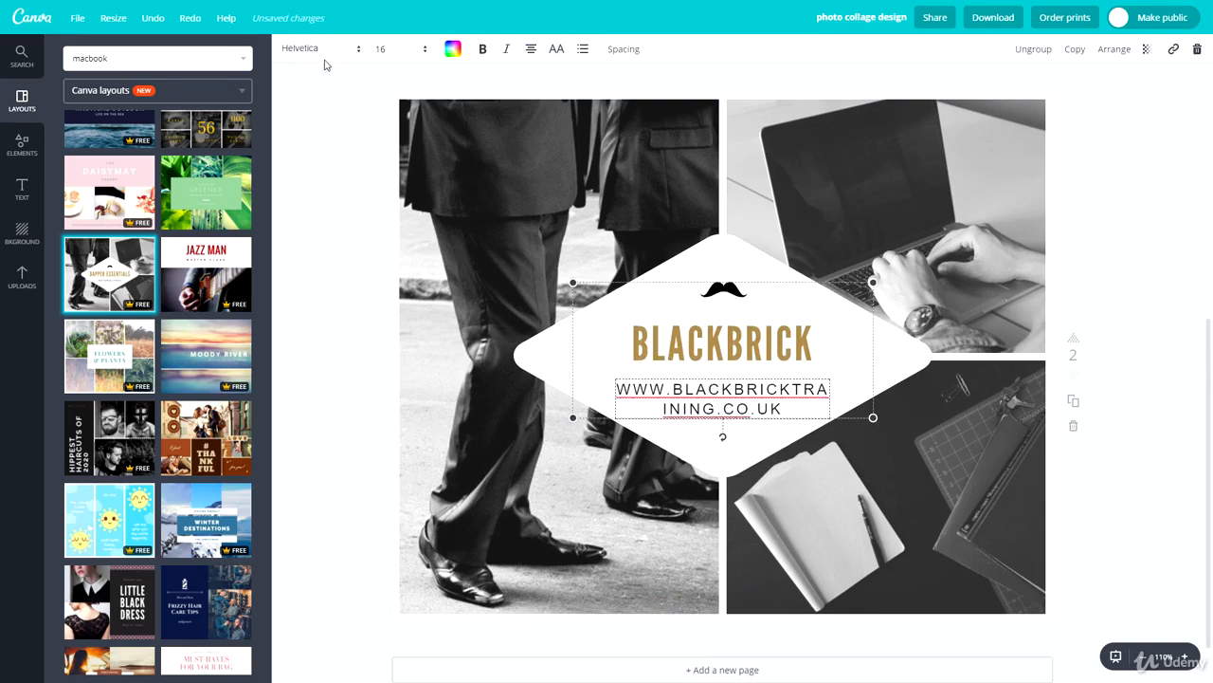
{"action": "left_click", "coordinate": [382, 48]}
{"action": "left_click", "coordinate": [394, 127]}
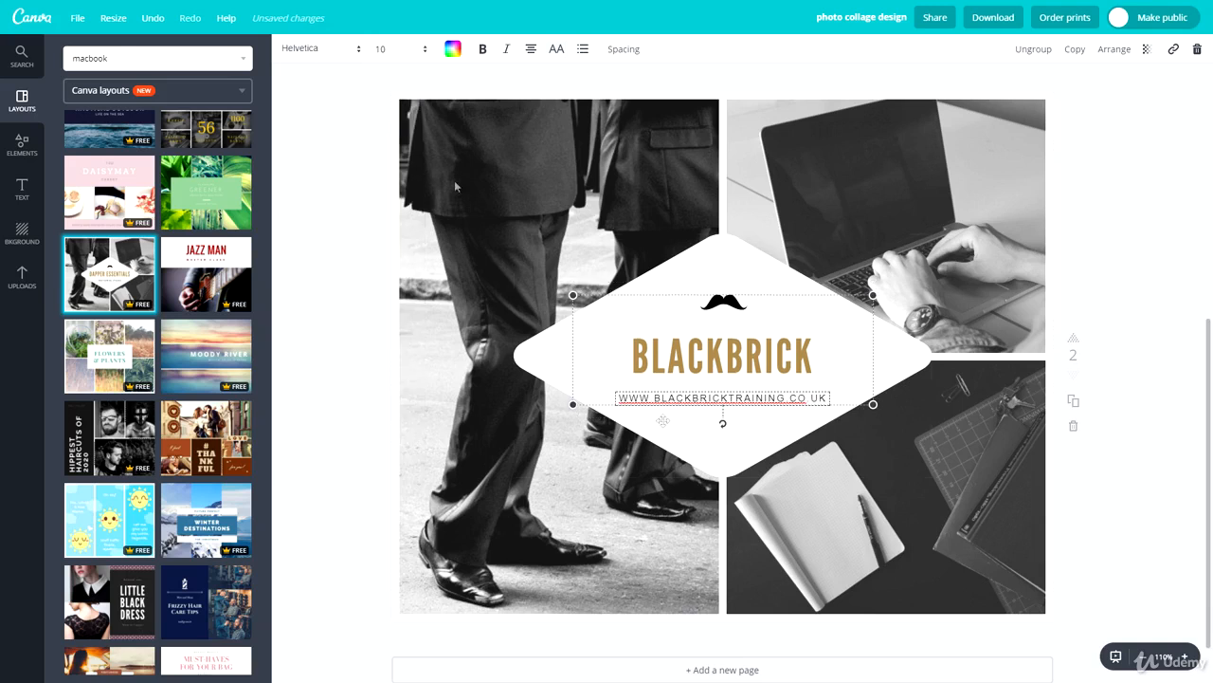
Try font size 11 for the website address line, and return it to 10.
{"action": "left_click", "coordinate": [400, 50]}
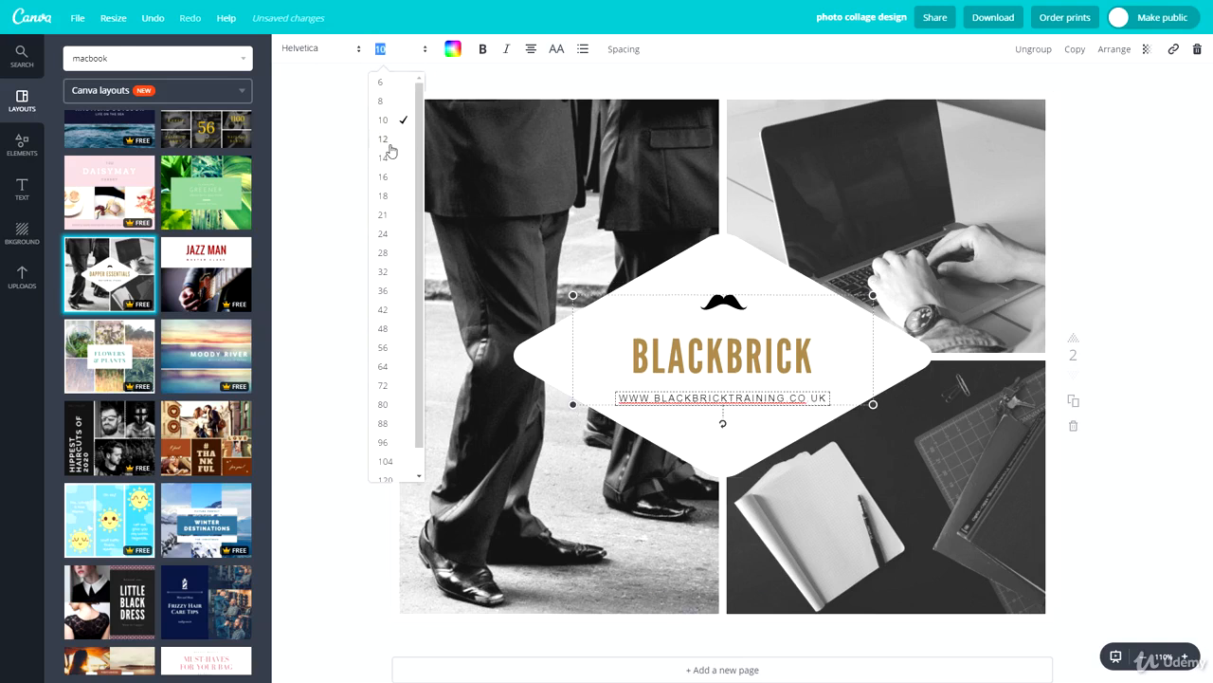
{"action": "type", "text": "11"}
{"action": "key", "text": "Return"}
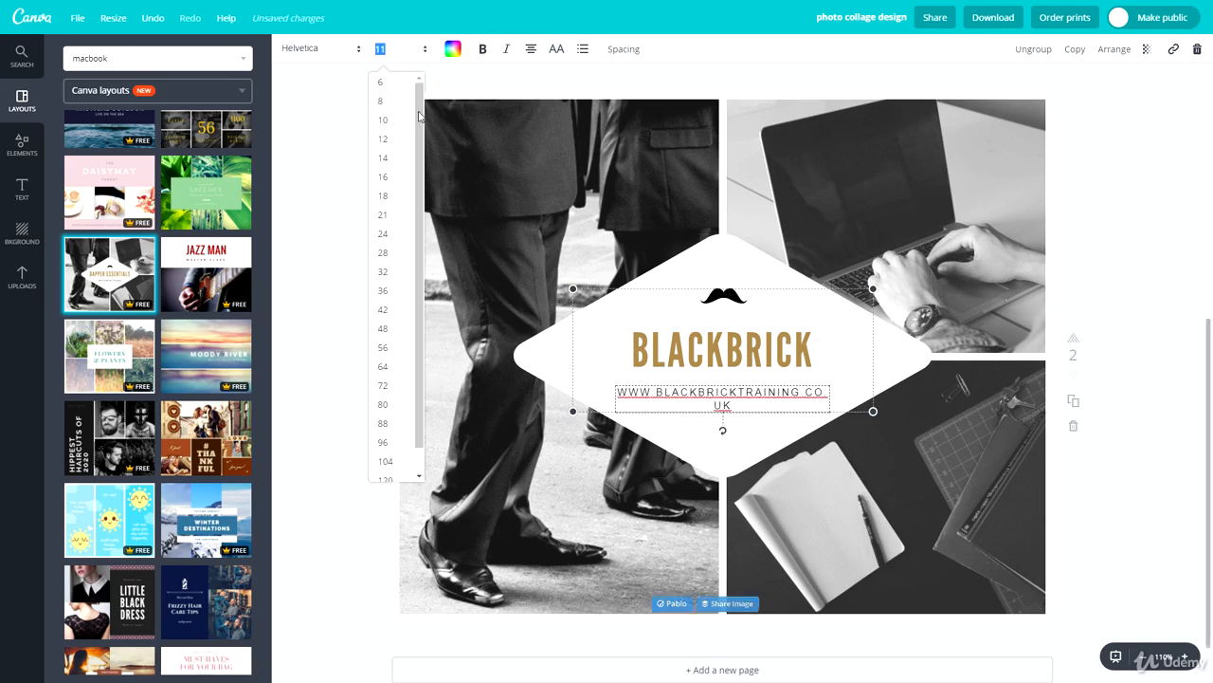
{"action": "left_click", "coordinate": [408, 120]}
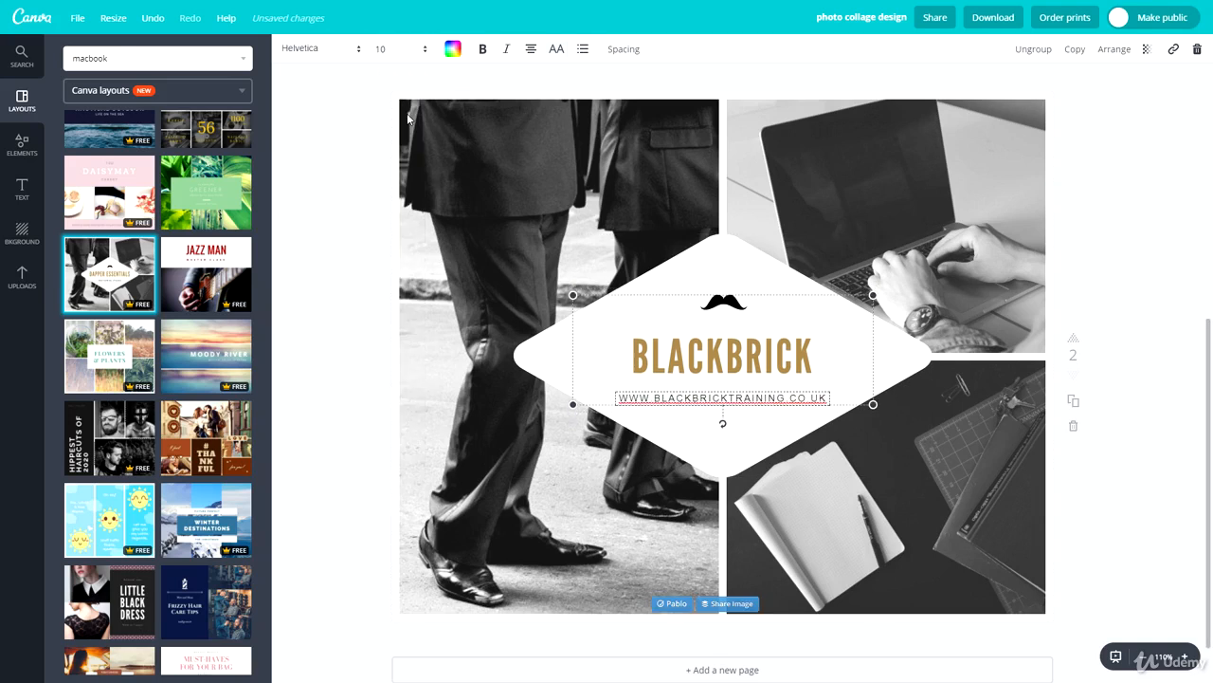
{"action": "left_click", "coordinate": [356, 291]}
Replace the moustache above the "BLACKBRICK" heading with the yellow light bulb icon, centred in the white diamond.
{"action": "left_click", "coordinate": [723, 299]}
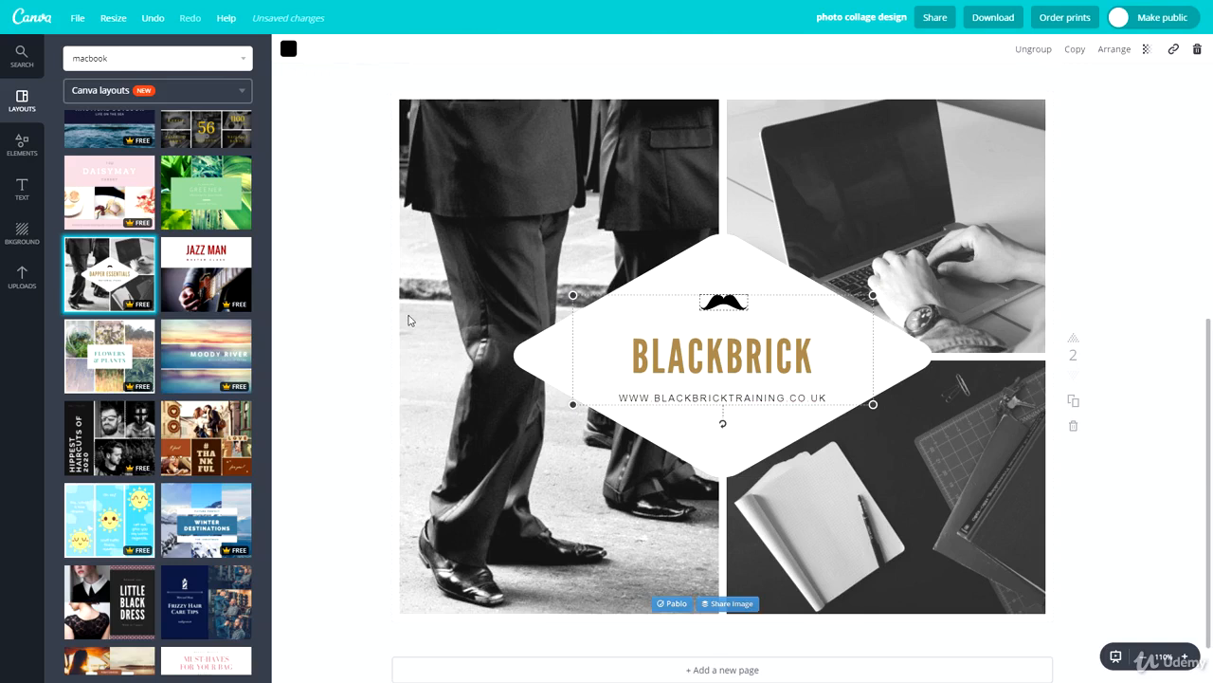
{"action": "left_click", "coordinate": [22, 154]}
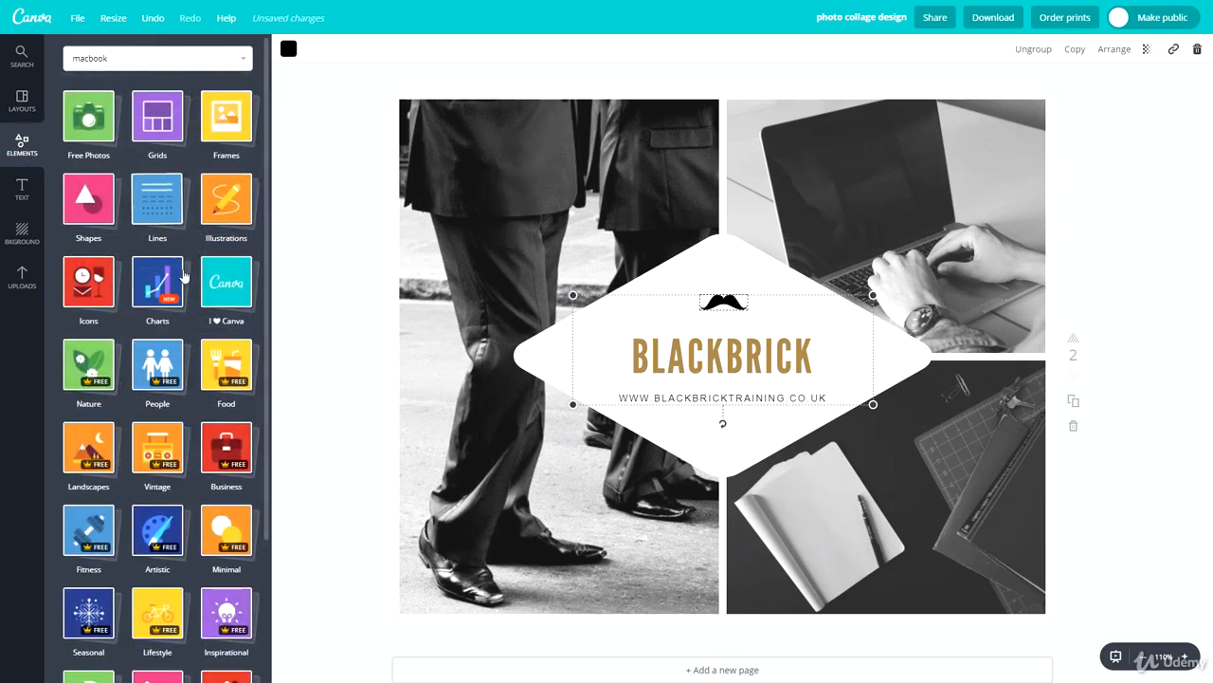
{"action": "left_click", "coordinate": [107, 299]}
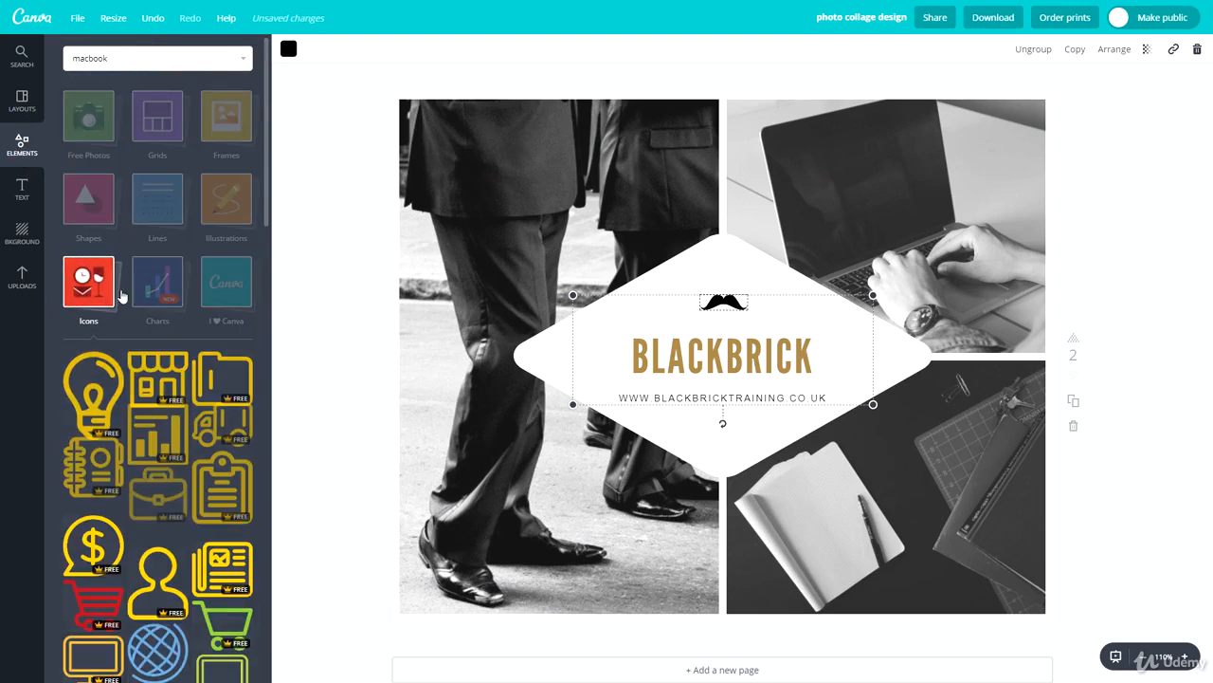
{"action": "scroll", "coordinate": [120, 299], "scroll_direction": "down", "scroll_amount": 2}
{"action": "left_click_drag", "start_coordinate": [93, 275], "coordinate": [832, 181]}
{"action": "left_click_drag", "start_coordinate": [908, 66], "coordinate": [710, 300]}
{"action": "left_click", "coordinate": [723, 301]}
{"action": "left_click", "coordinate": [653, 408]}
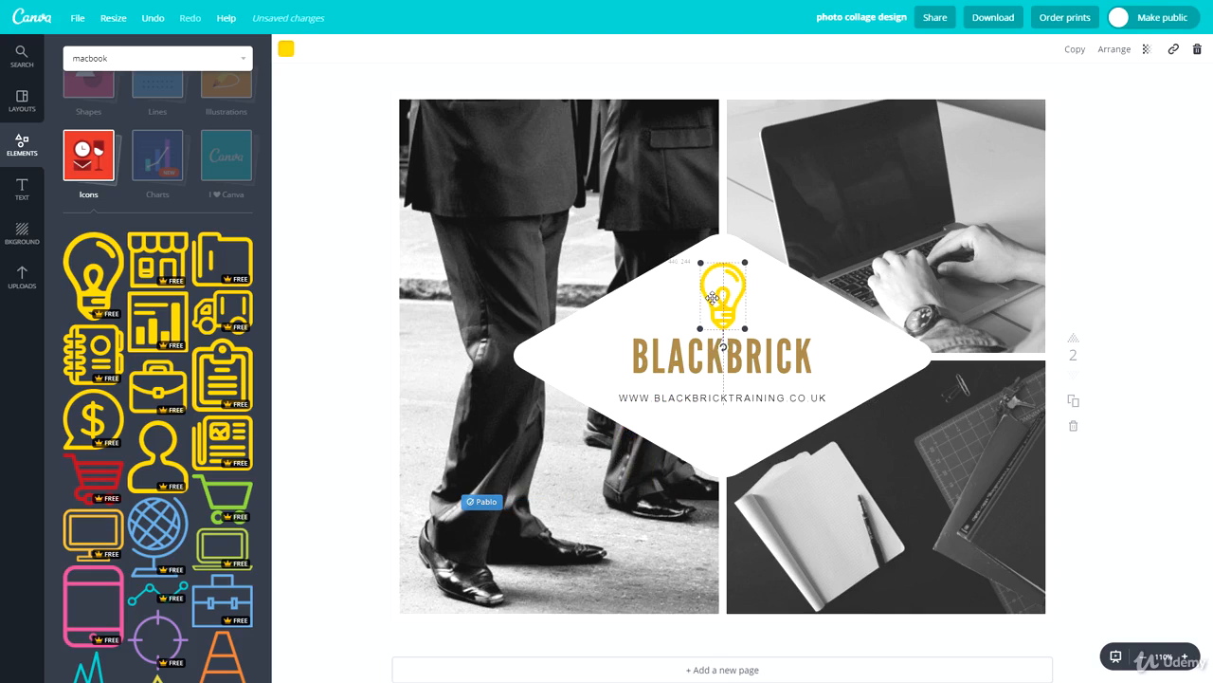
Recolour the light bulb icon black.
{"action": "left_click", "coordinate": [285, 48]}
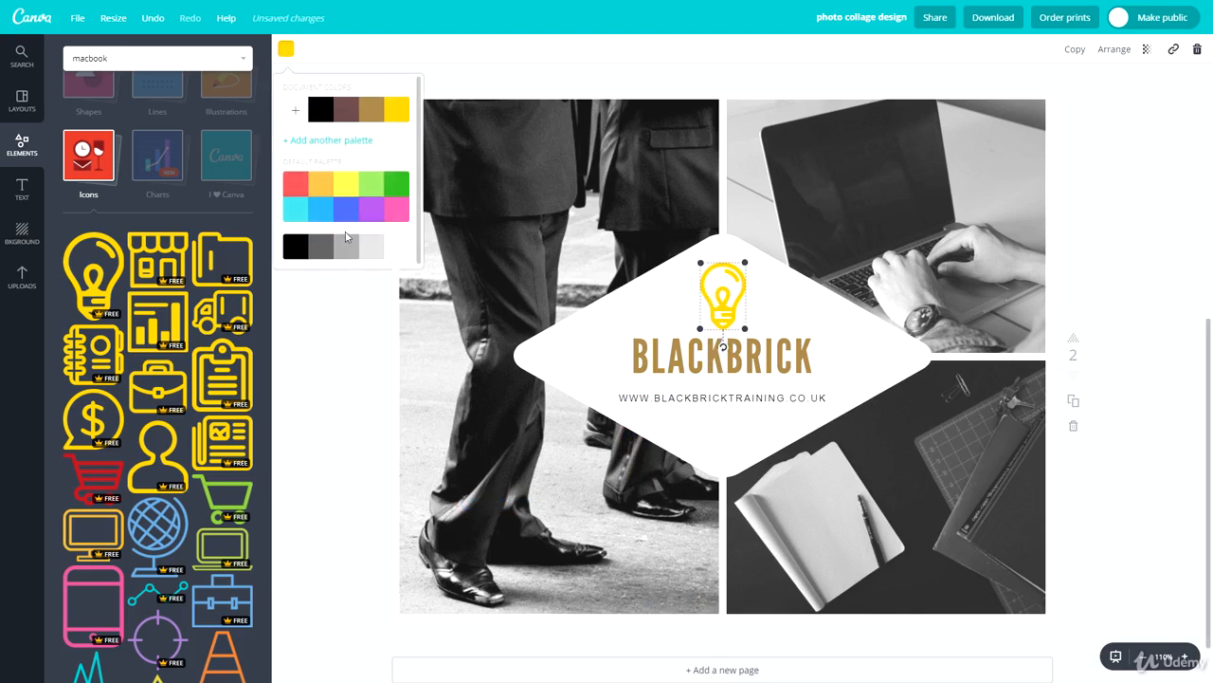
{"action": "left_click", "coordinate": [293, 248]}
{"action": "left_click", "coordinate": [304, 401]}
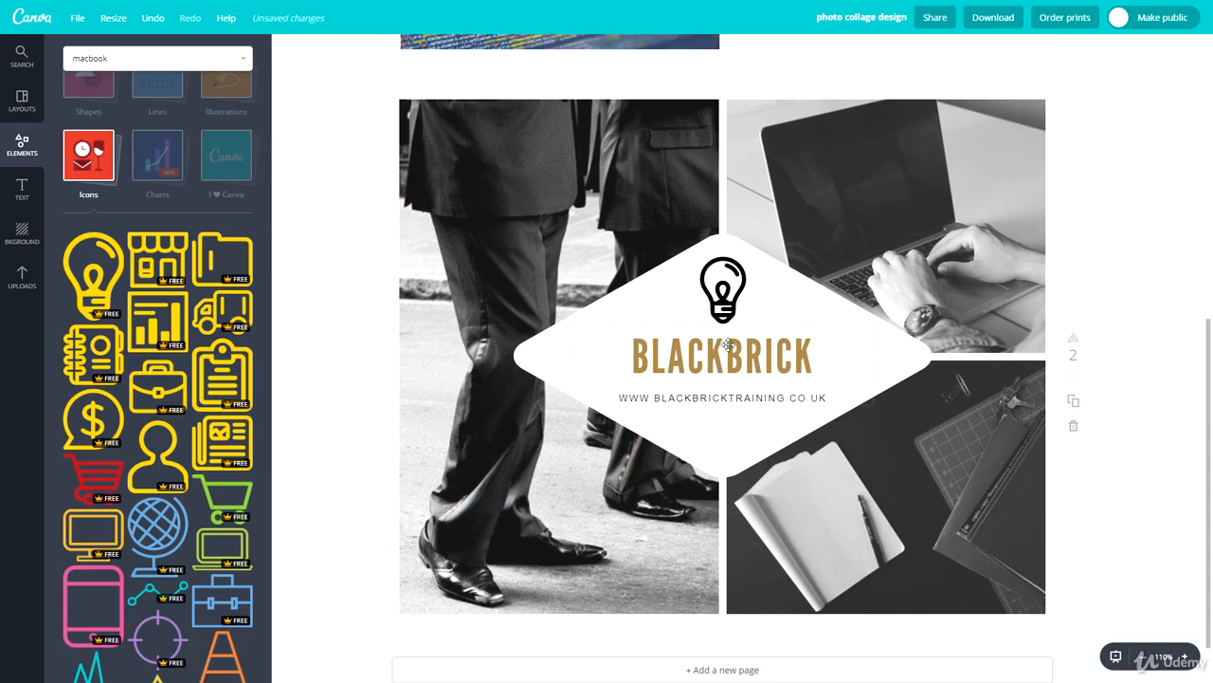
Change the "BLACKBRICK" heading on page 2 to the dark brown document colour.
{"action": "left_click", "coordinate": [728, 345]}
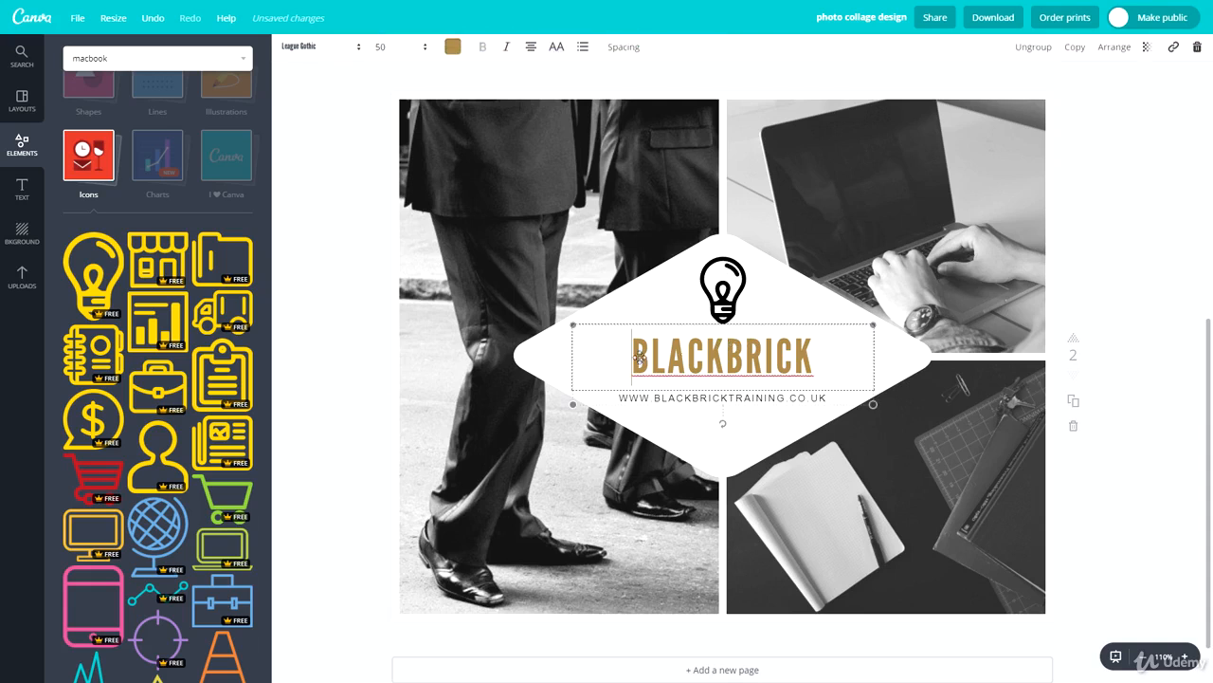
{"action": "left_click", "coordinate": [454, 50]}
{"action": "left_click", "coordinate": [513, 109]}
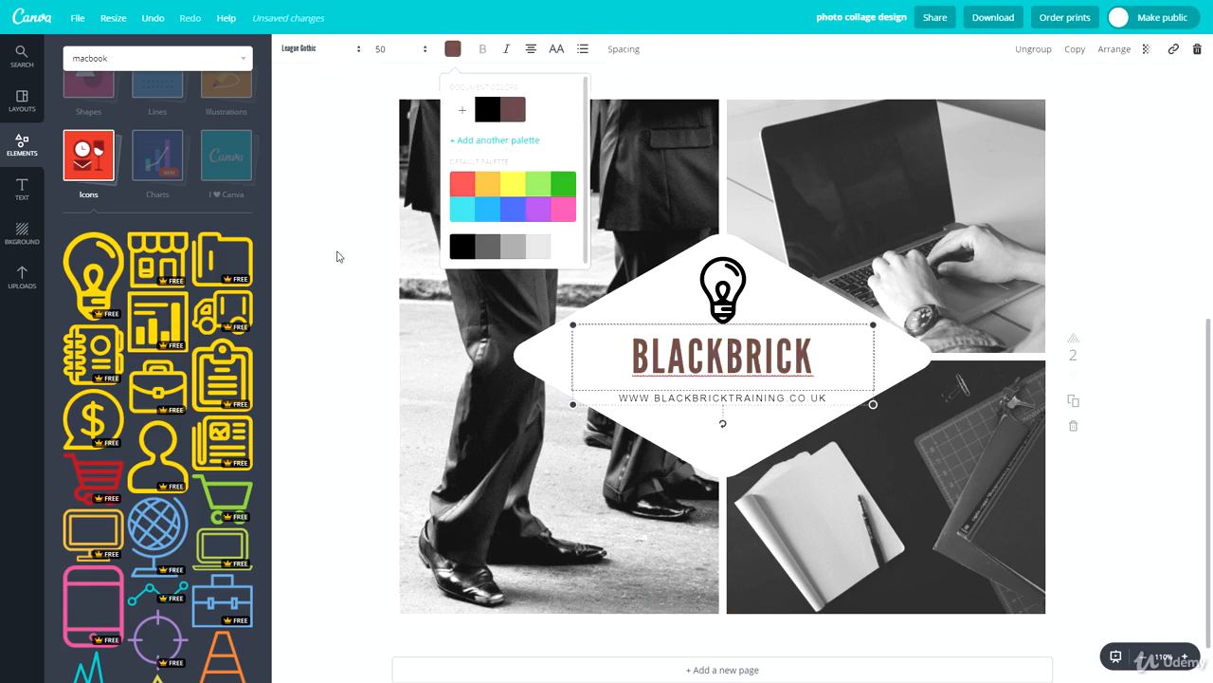
{"action": "left_click", "coordinate": [359, 243]}
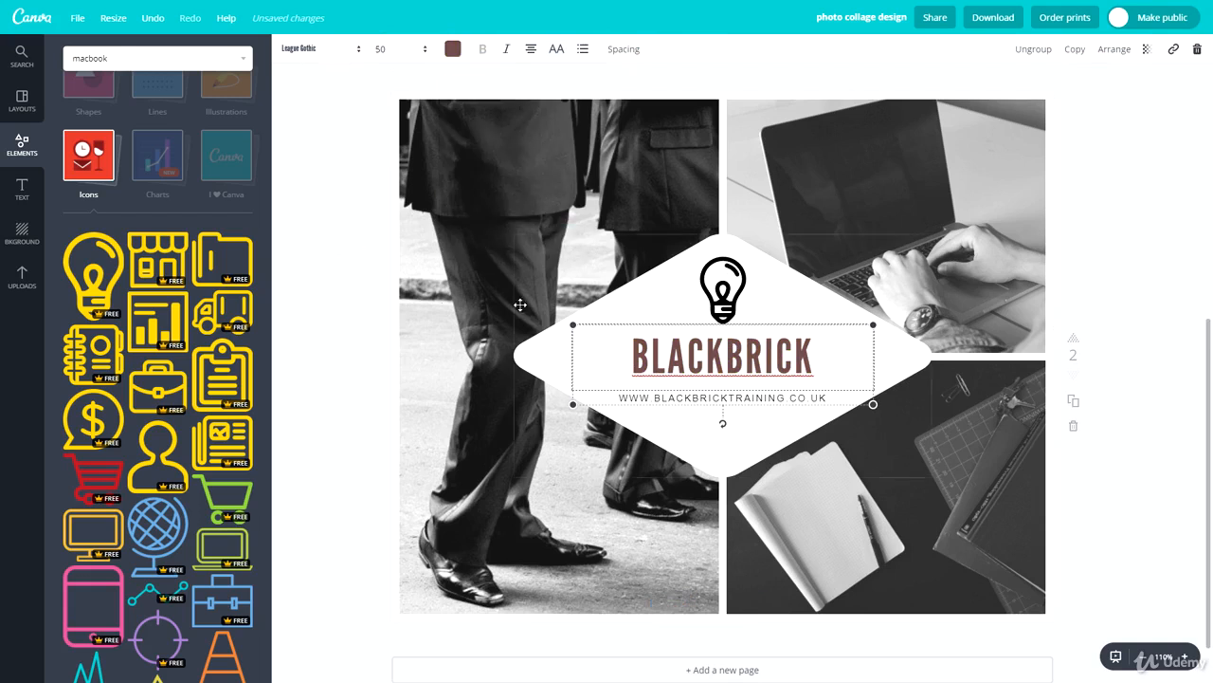
{"action": "left_click", "coordinate": [309, 309]}
Try another default palette colour on the "BLACKBRICK" heading, and return it to the dark brown document colour.
{"action": "left_click", "coordinate": [716, 337]}
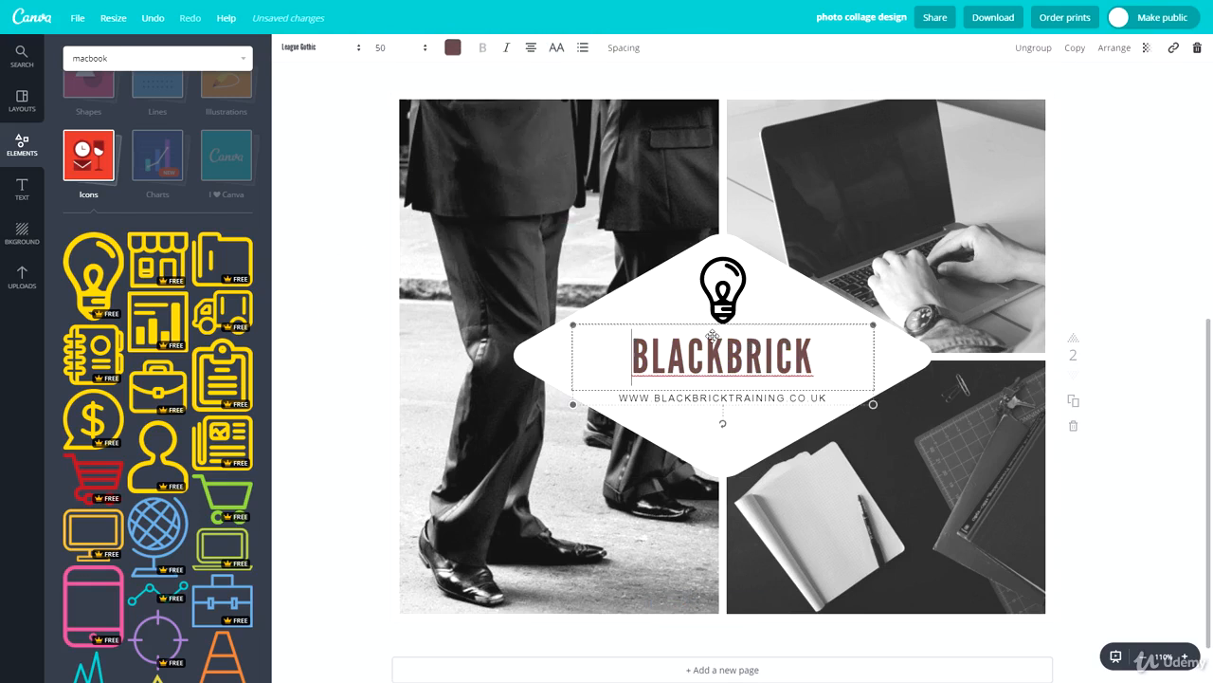
{"action": "left_click", "coordinate": [453, 48]}
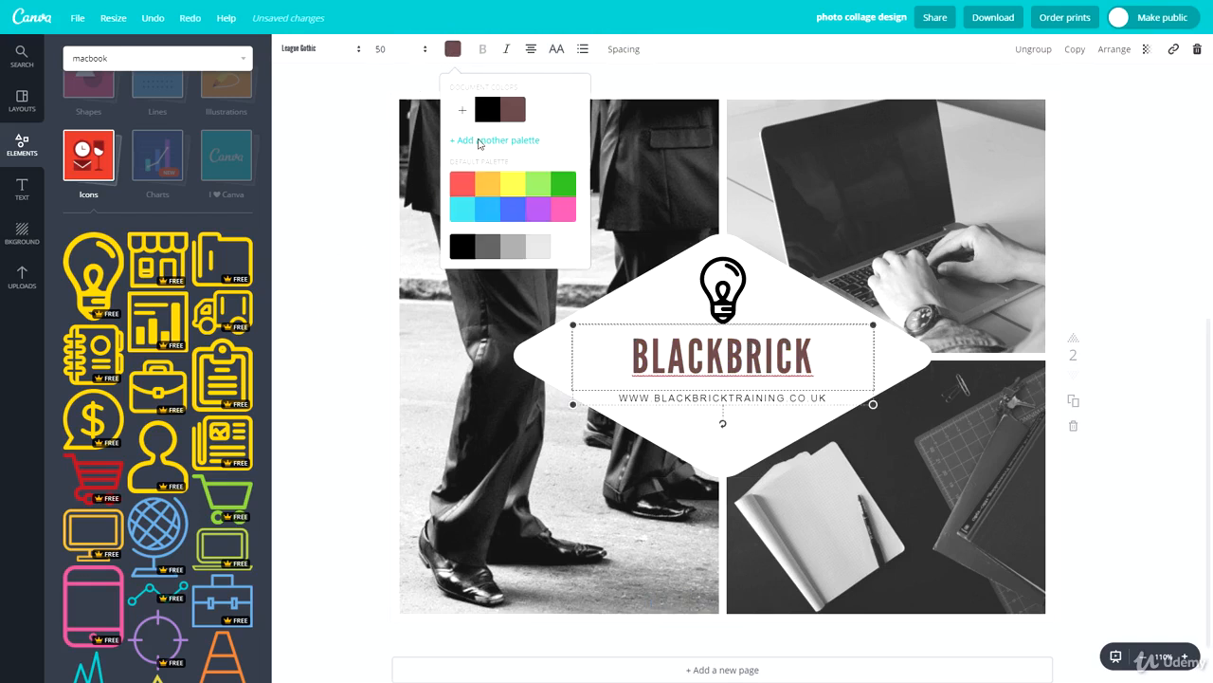
{"action": "left_click", "coordinate": [563, 191]}
{"action": "left_click", "coordinate": [512, 119]}
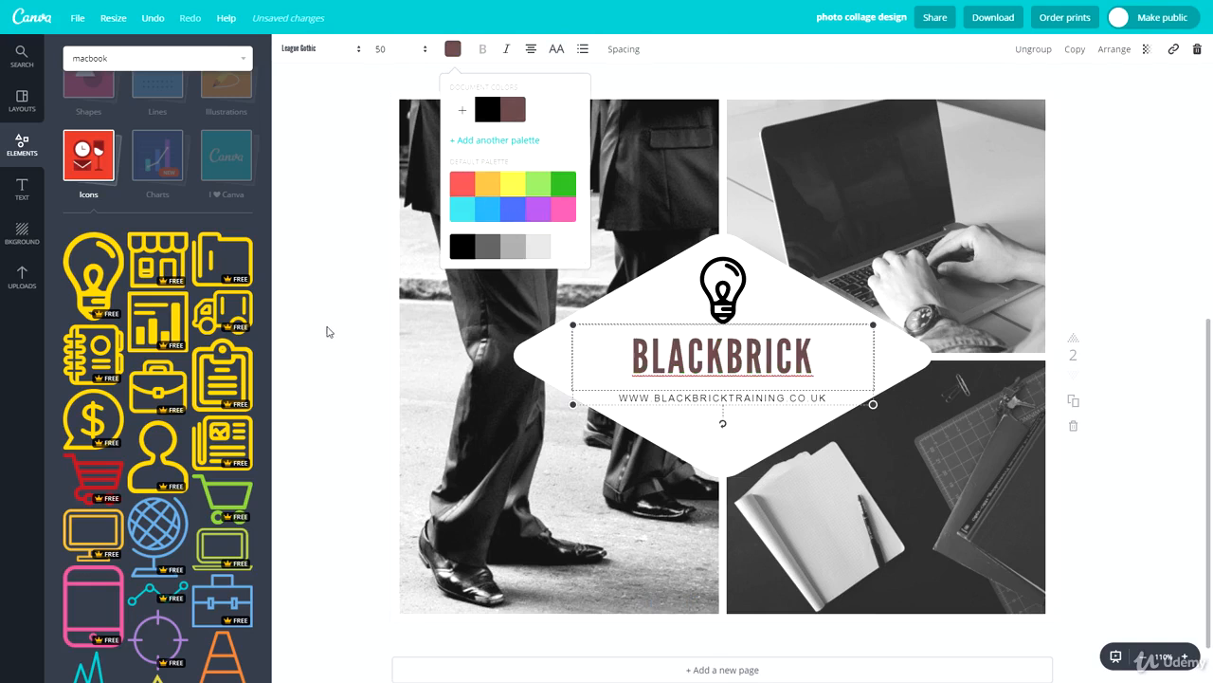
{"action": "left_click", "coordinate": [340, 333]}
{"action": "left_click", "coordinate": [262, 431]}
{"action": "left_click", "coordinate": [354, 364]}
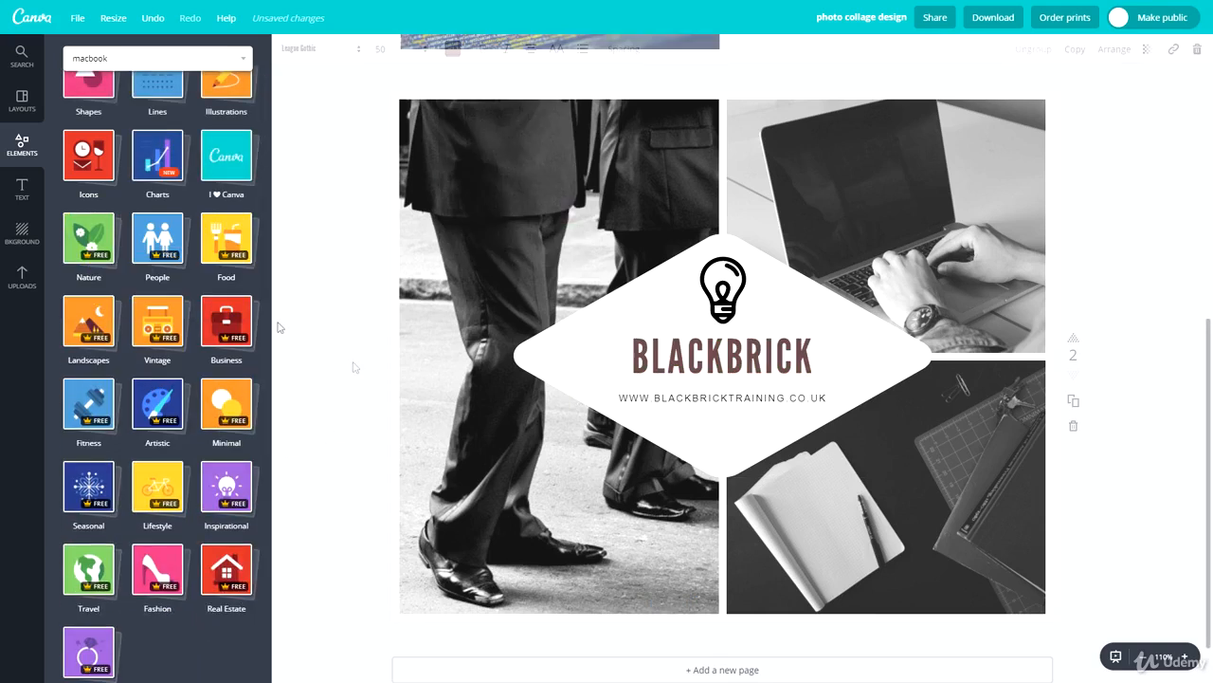
Look through the filter presets for the tall photo of men in suits in the collage grid.
{"action": "left_click", "coordinate": [453, 193]}
{"action": "left_click", "coordinate": [319, 52]}
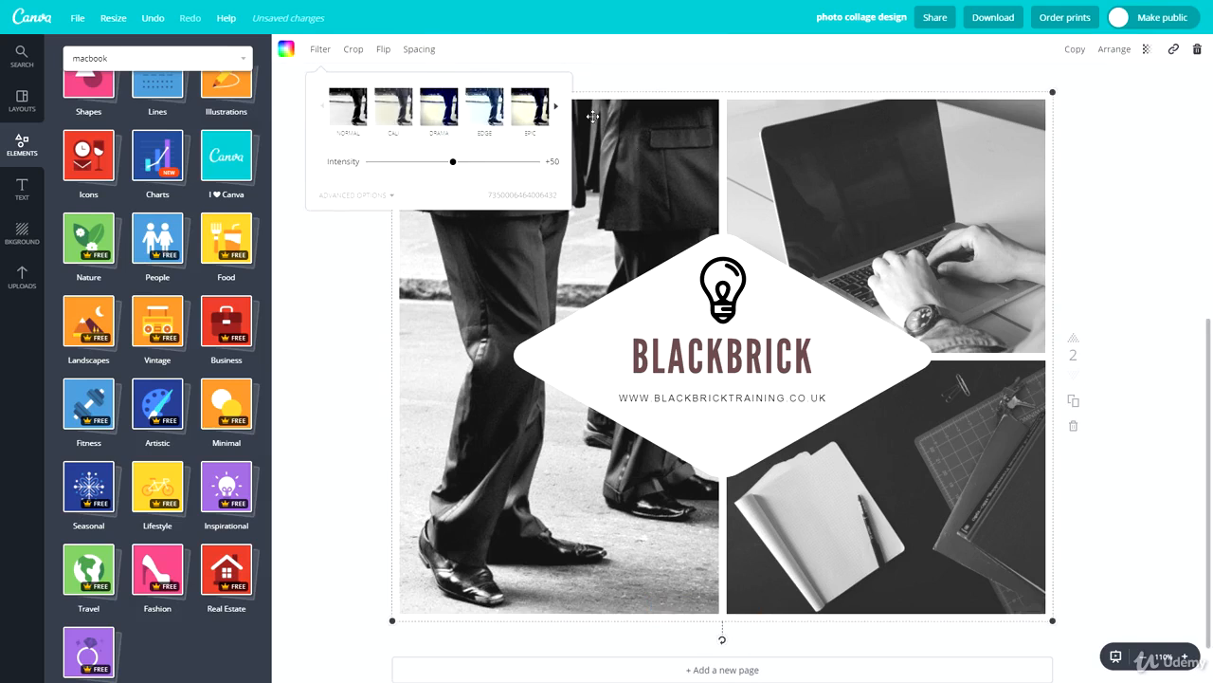
{"action": "left_click", "coordinate": [556, 106]}
{"action": "left_click", "coordinate": [557, 106]}
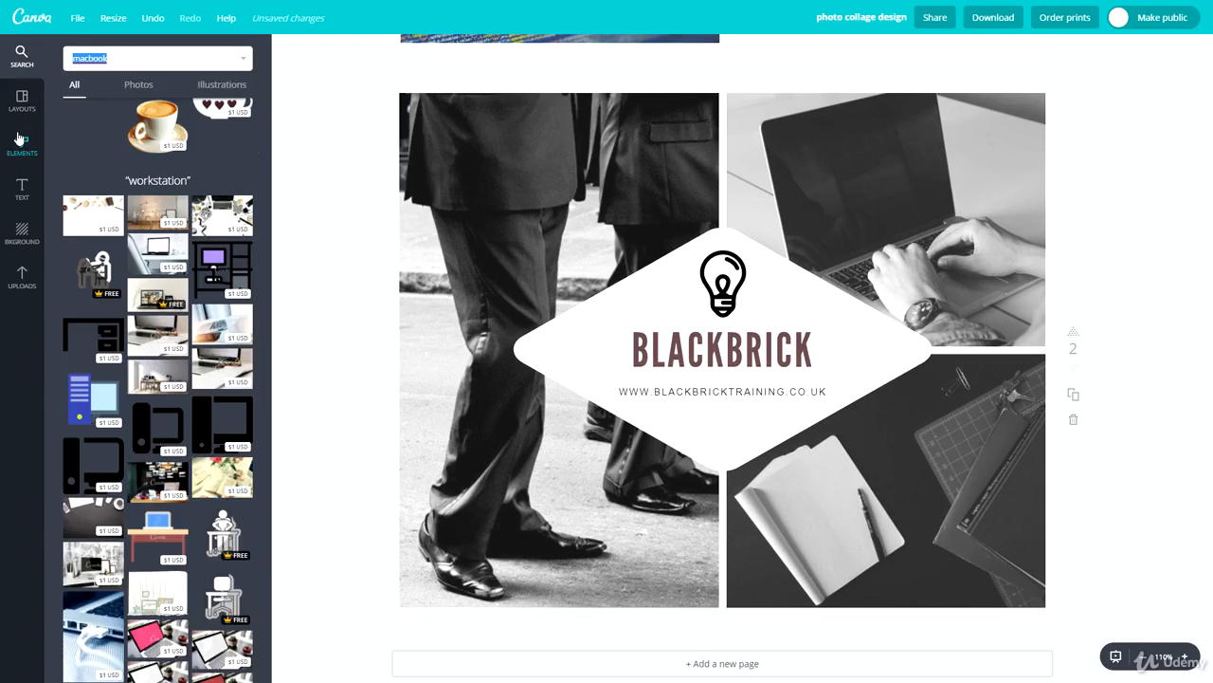
Replace the notebook photo below the laptop picture with the black typewriter image from the Free Photos collection.
{"action": "left_click", "coordinate": [20, 142]}
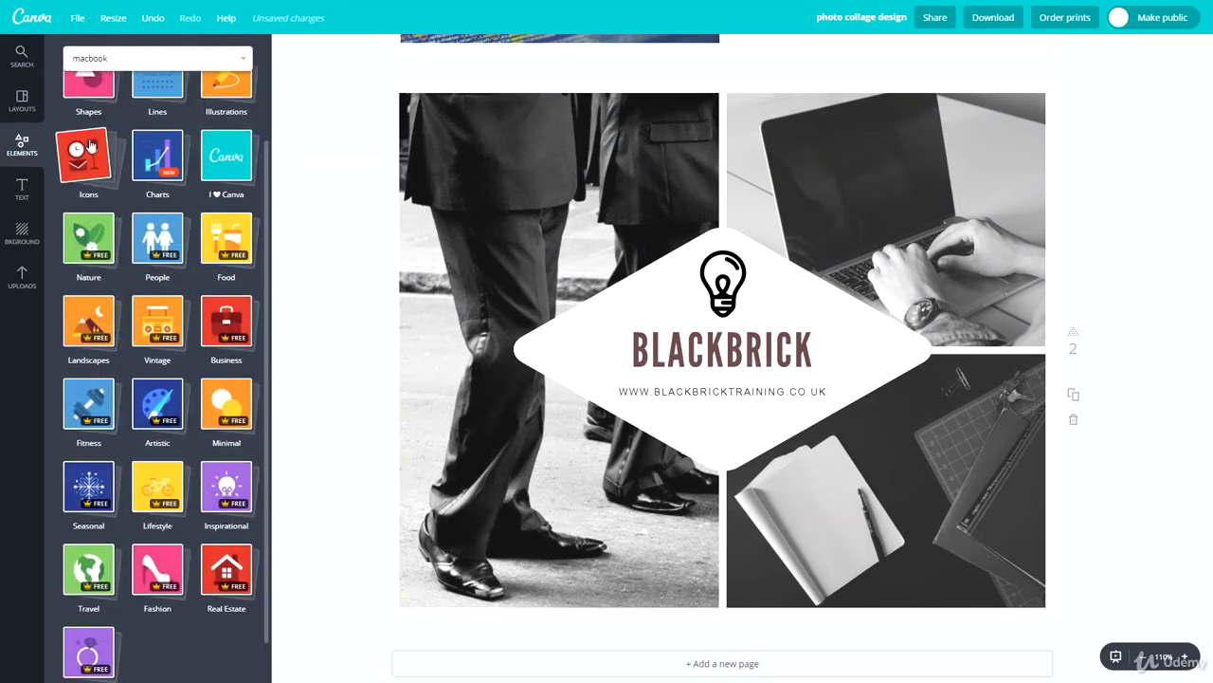
{"action": "scroll", "coordinate": [124, 162], "scroll_direction": "up", "scroll_amount": 2}
{"action": "left_click", "coordinate": [87, 118]}
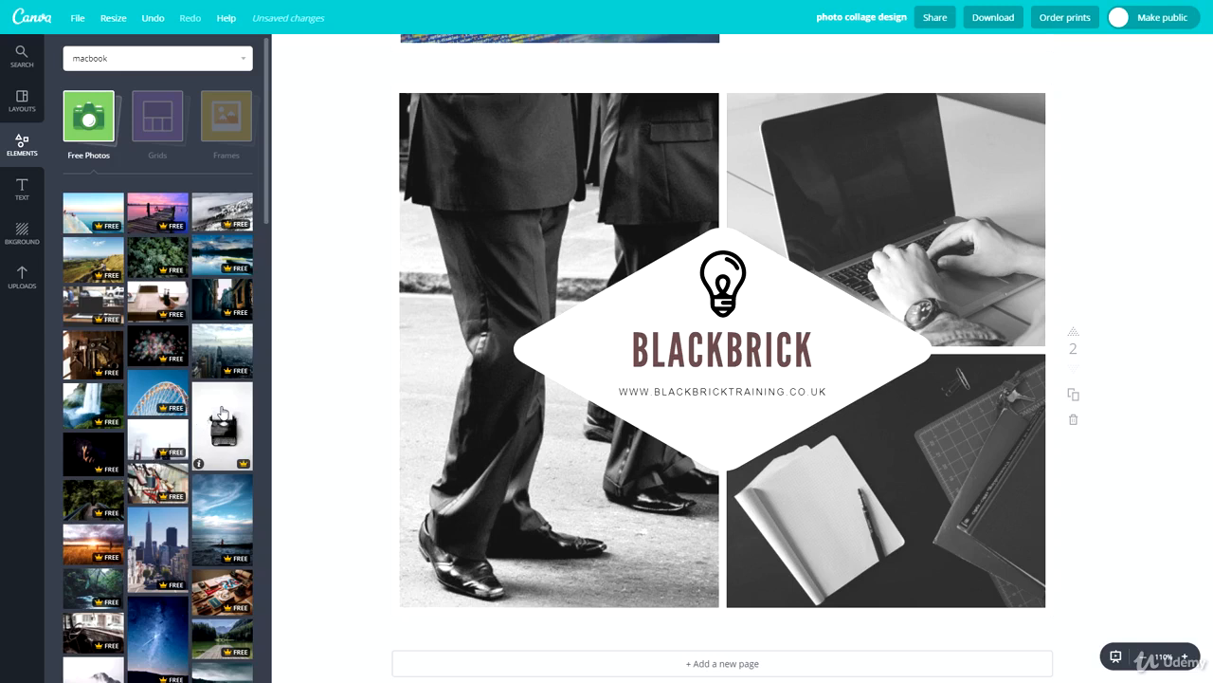
{"action": "left_click_drag", "start_coordinate": [221, 411], "coordinate": [796, 483]}
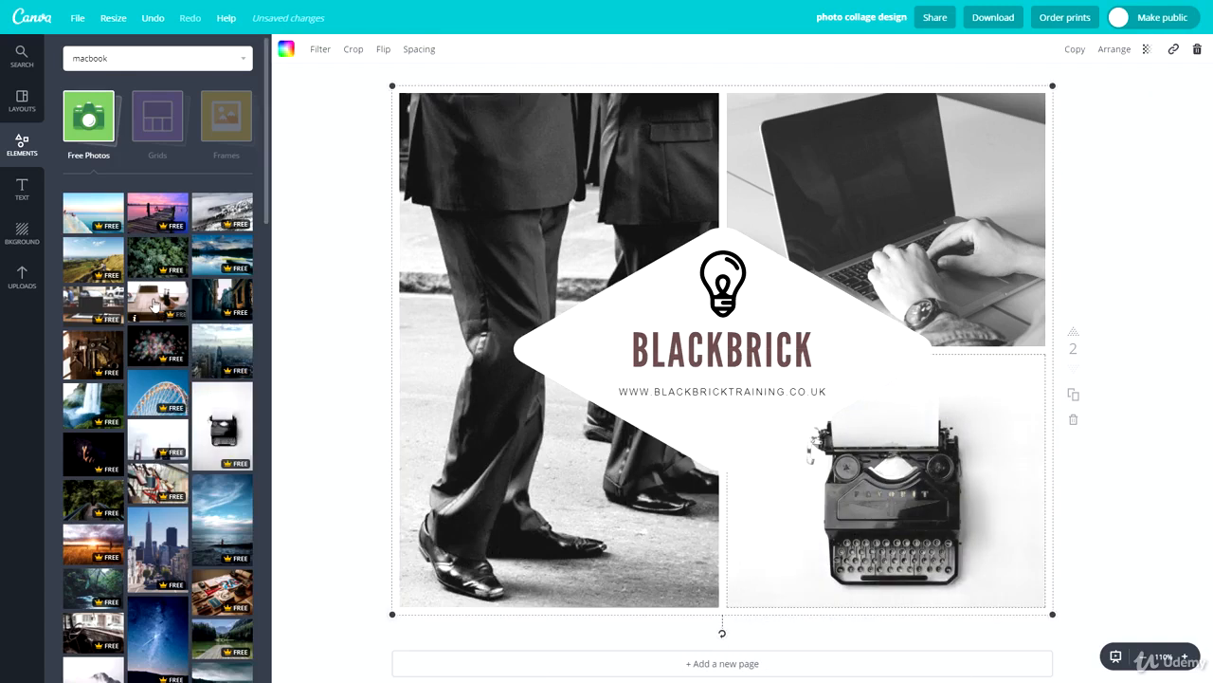
Try the wooden table photo in the tall frame, and replace it with the free desk photo showing the "Back to School" pennant.
{"action": "left_click_drag", "start_coordinate": [157, 301], "coordinate": [544, 306]}
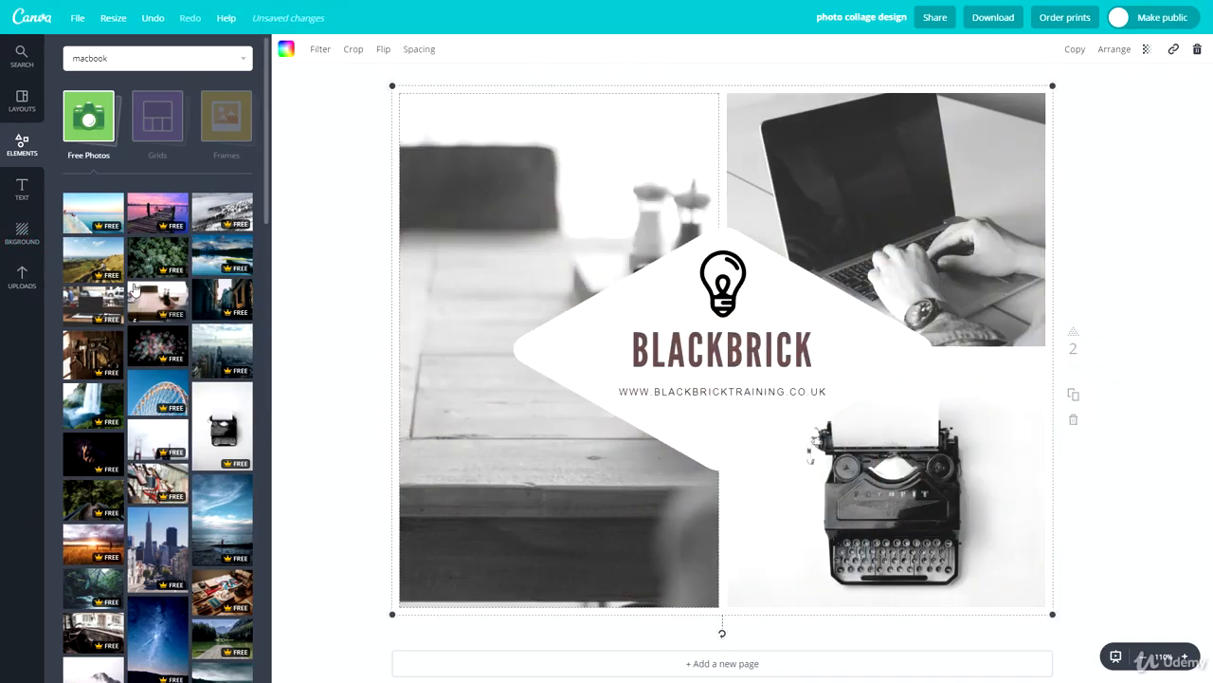
{"action": "scroll", "coordinate": [142, 353], "scroll_direction": "down", "scroll_amount": 3}
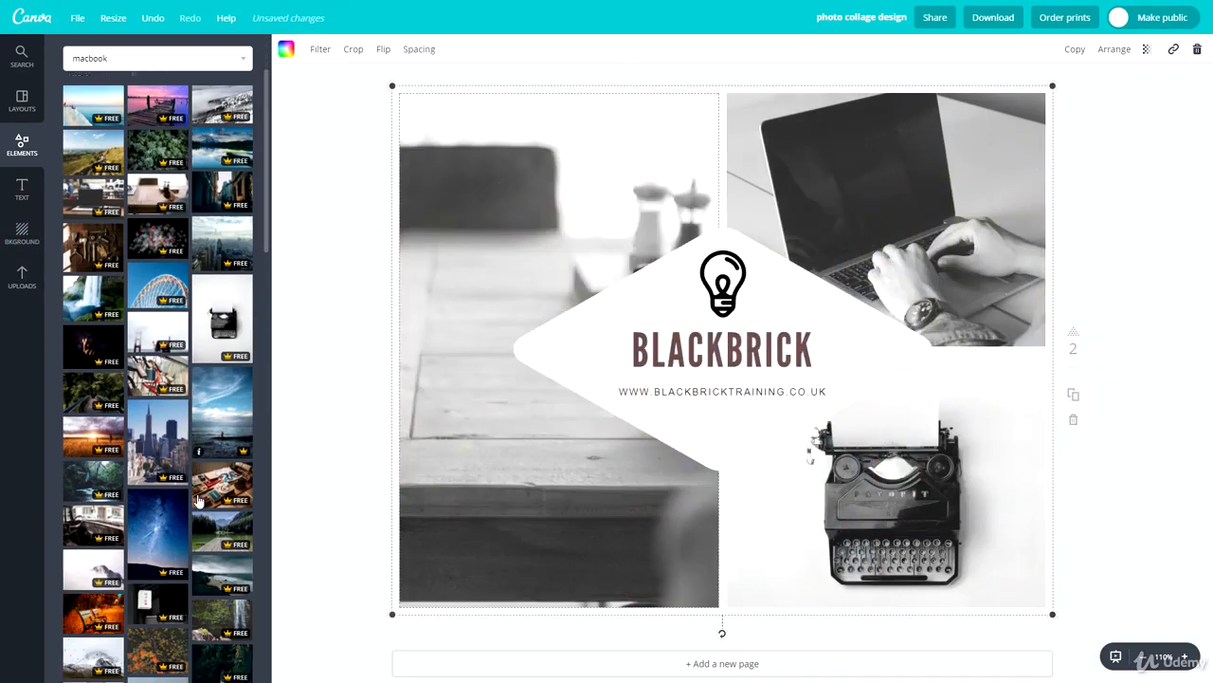
{"action": "left_click_drag", "start_coordinate": [433, 455], "coordinate": [432, 451]}
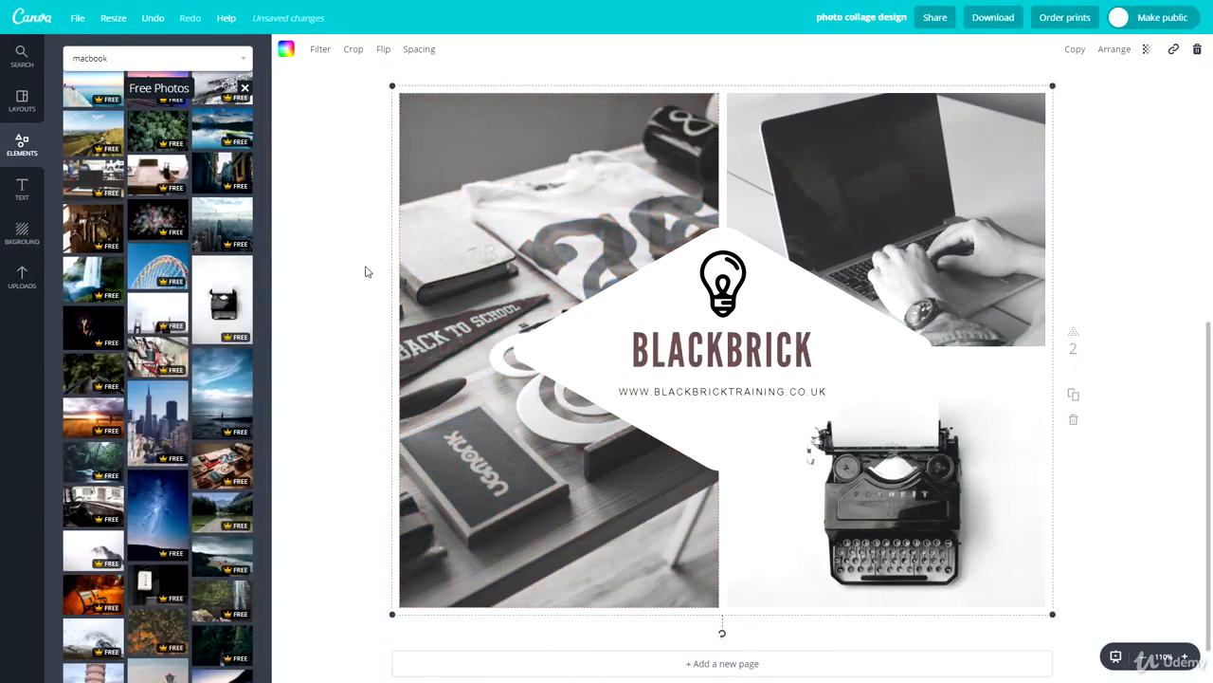
{"action": "left_click", "coordinate": [351, 312]}
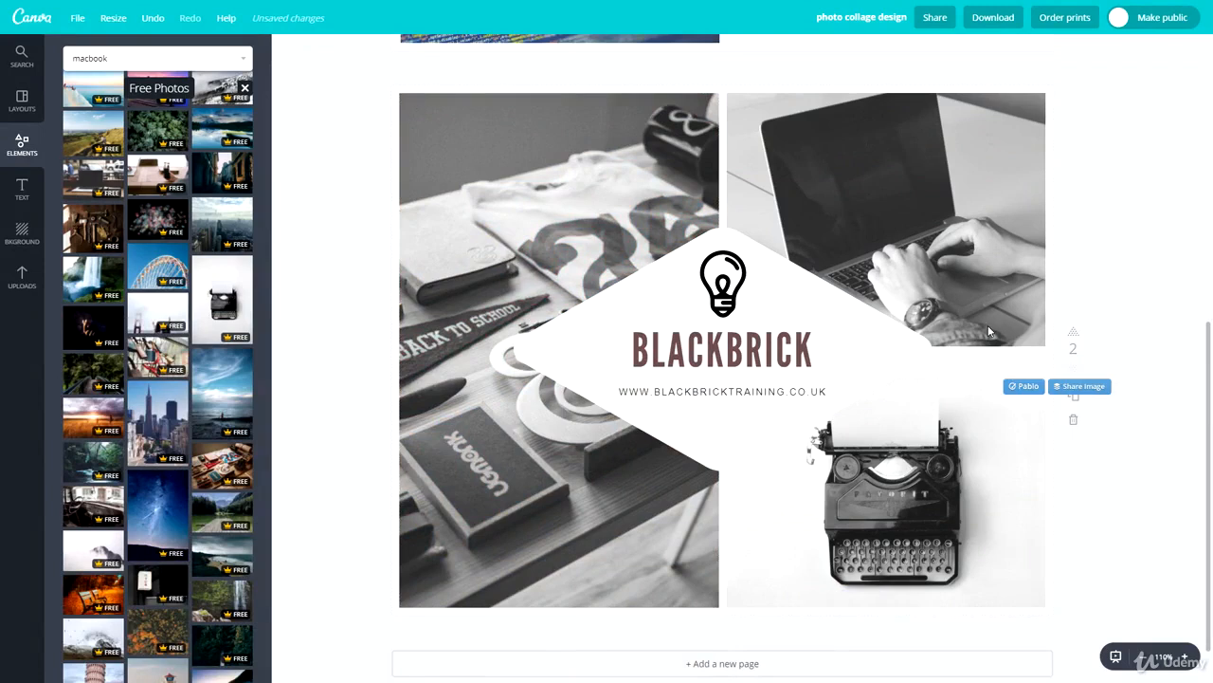
Move the diamond collage page up so that it comes before the "WE ARE BLACKBRICK" page, and check the page order.
{"action": "left_click", "coordinate": [1075, 339]}
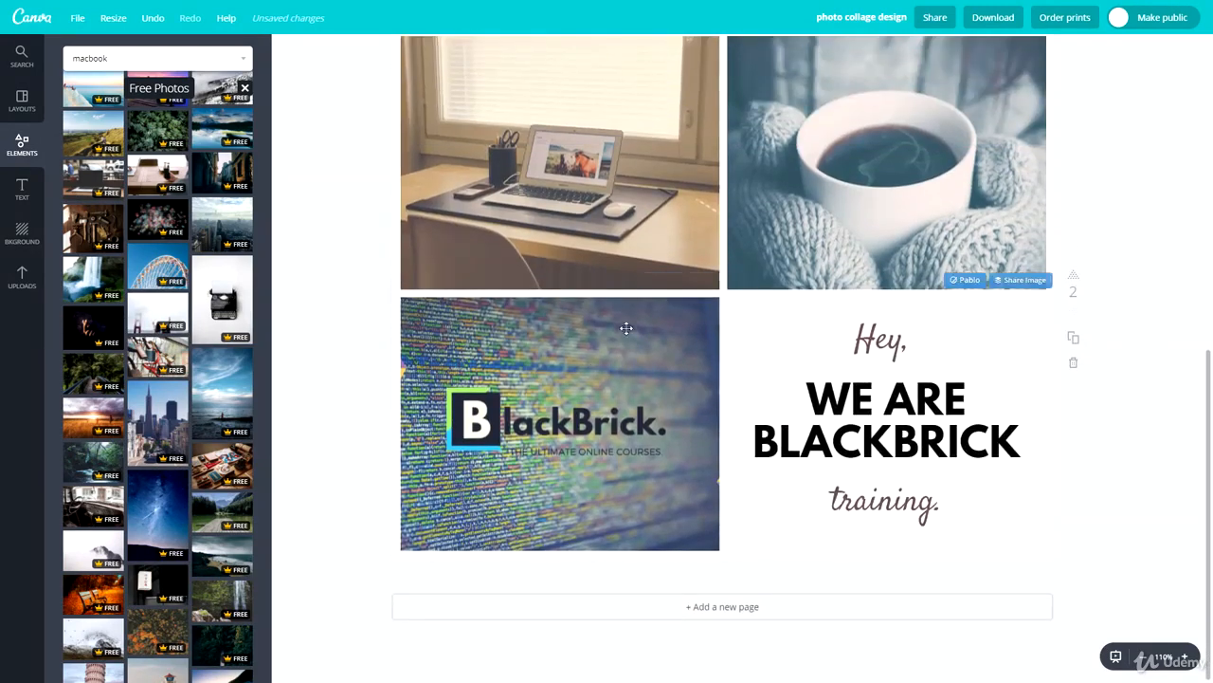
{"action": "scroll", "coordinate": [760, 271], "scroll_direction": "down", "scroll_amount": 7}
{"action": "scroll", "coordinate": [697, 445], "scroll_direction": "up", "scroll_amount": 7}
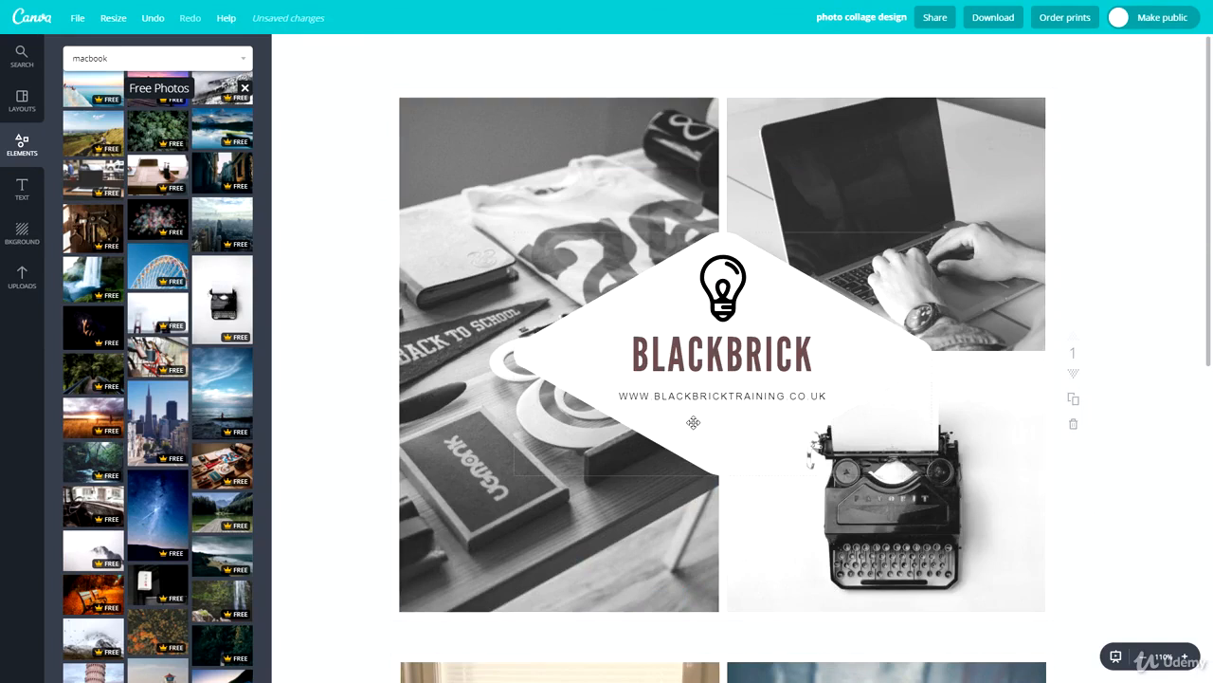
Check which filter preset is applied to the tall desk photo, and deselect the photo grid.
{"action": "left_click", "coordinate": [479, 170]}
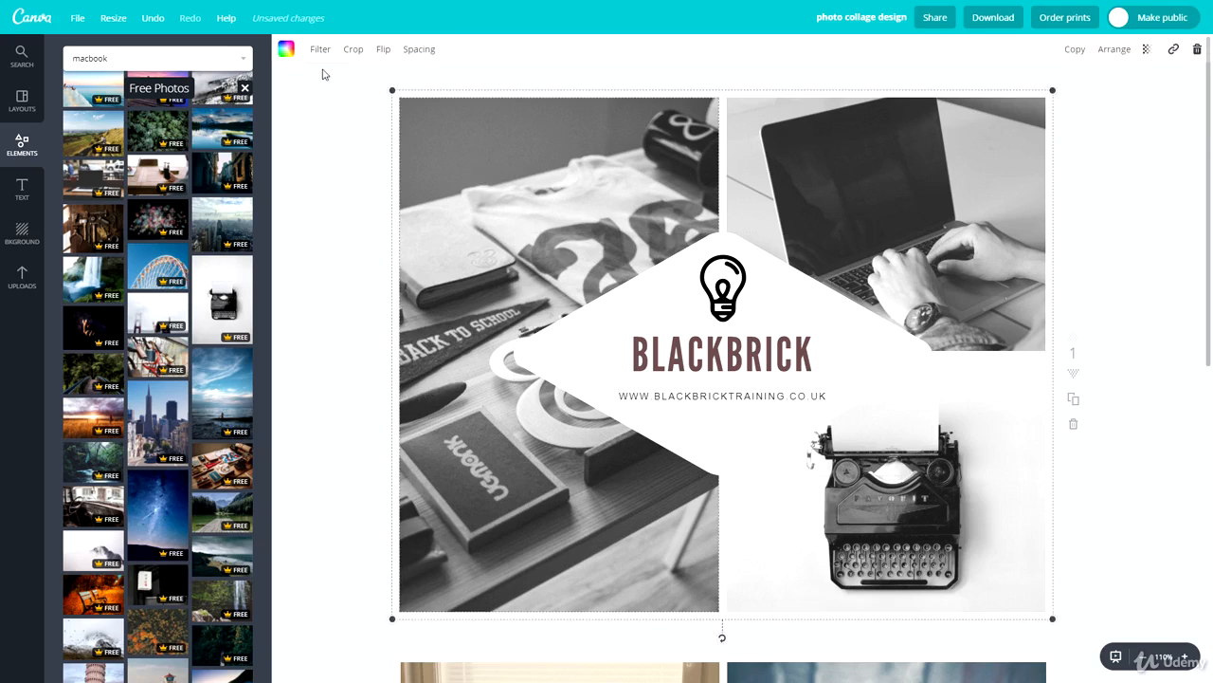
{"action": "left_click", "coordinate": [320, 50]}
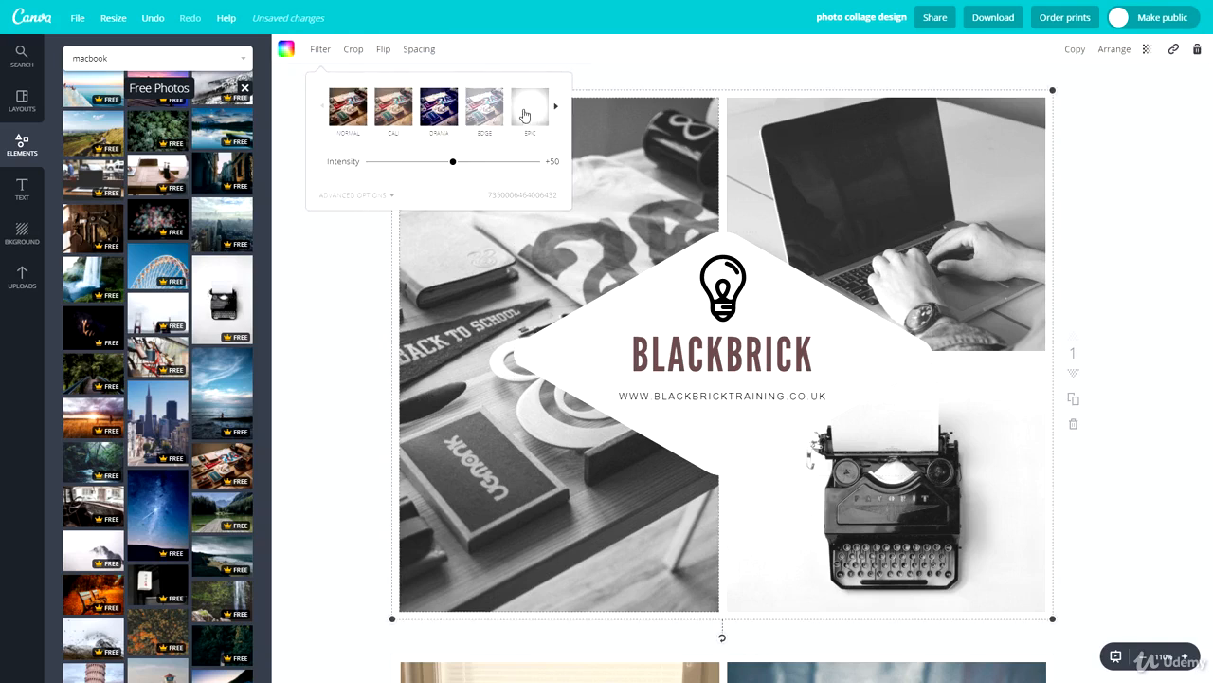
{"action": "left_click", "coordinate": [559, 108]}
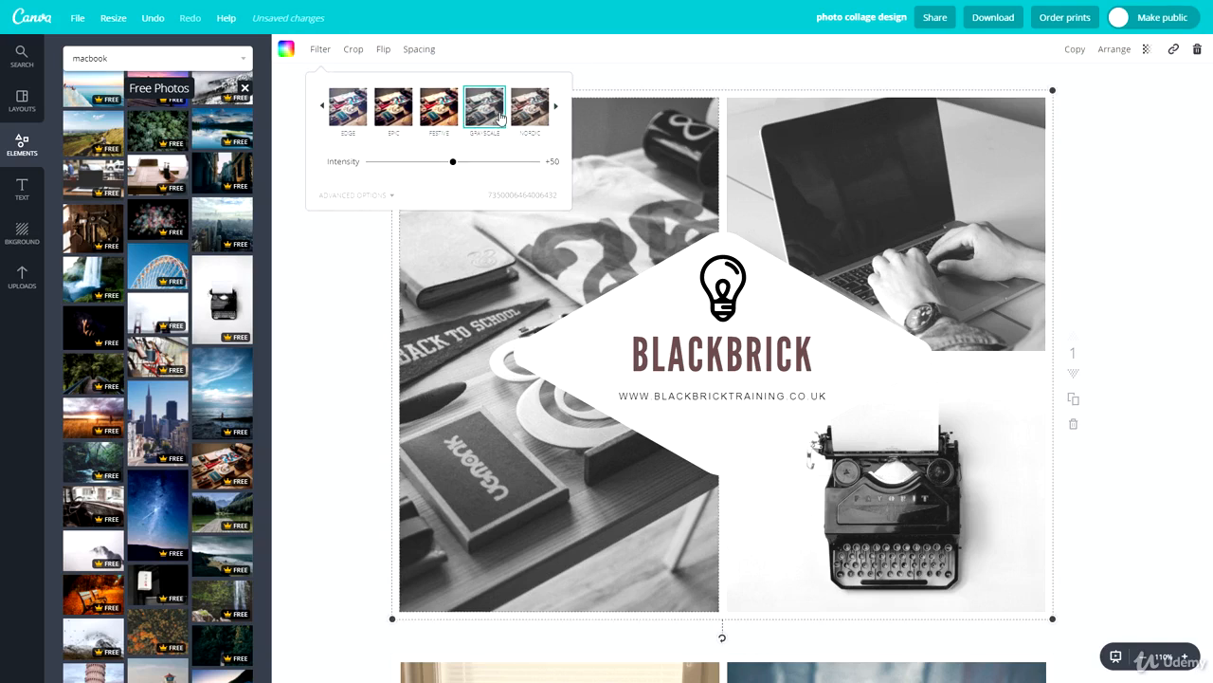
{"action": "scroll", "coordinate": [555, 285], "scroll_direction": "down", "scroll_amount": 1}
{"action": "scroll", "coordinate": [556, 284], "scroll_direction": "down", "scroll_amount": 1}
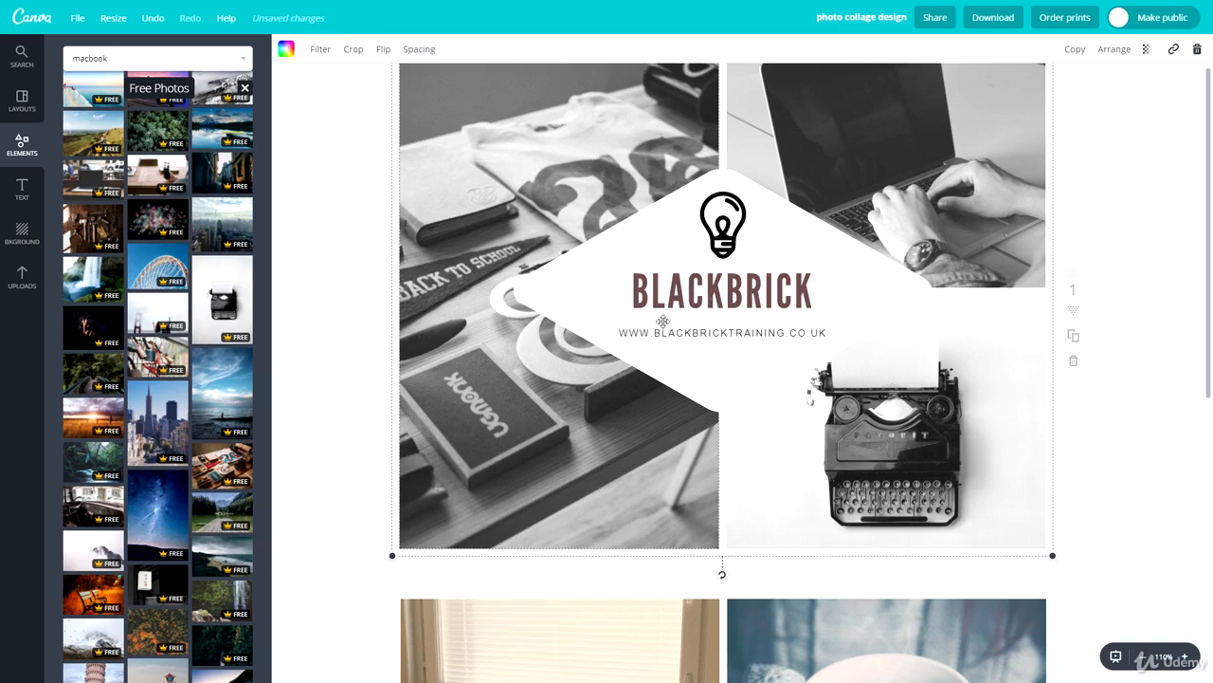
{"action": "left_click", "coordinate": [340, 298]}
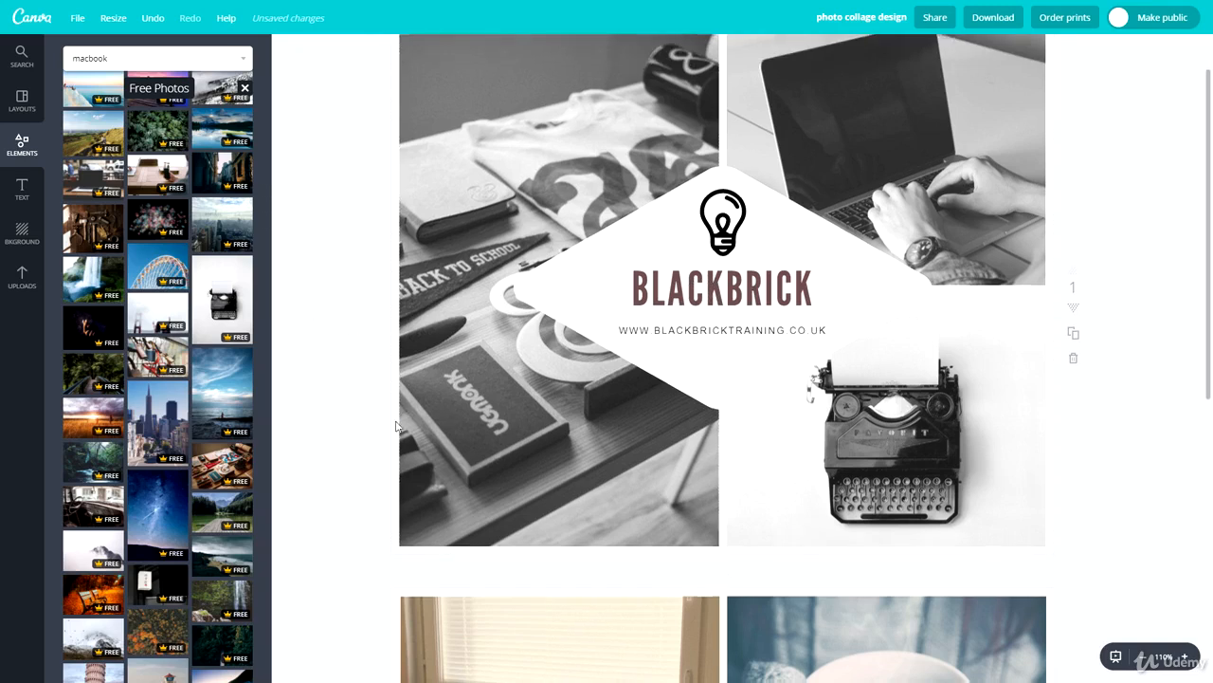
{"action": "scroll", "coordinate": [569, 294], "scroll_direction": "down", "scroll_amount": 5}
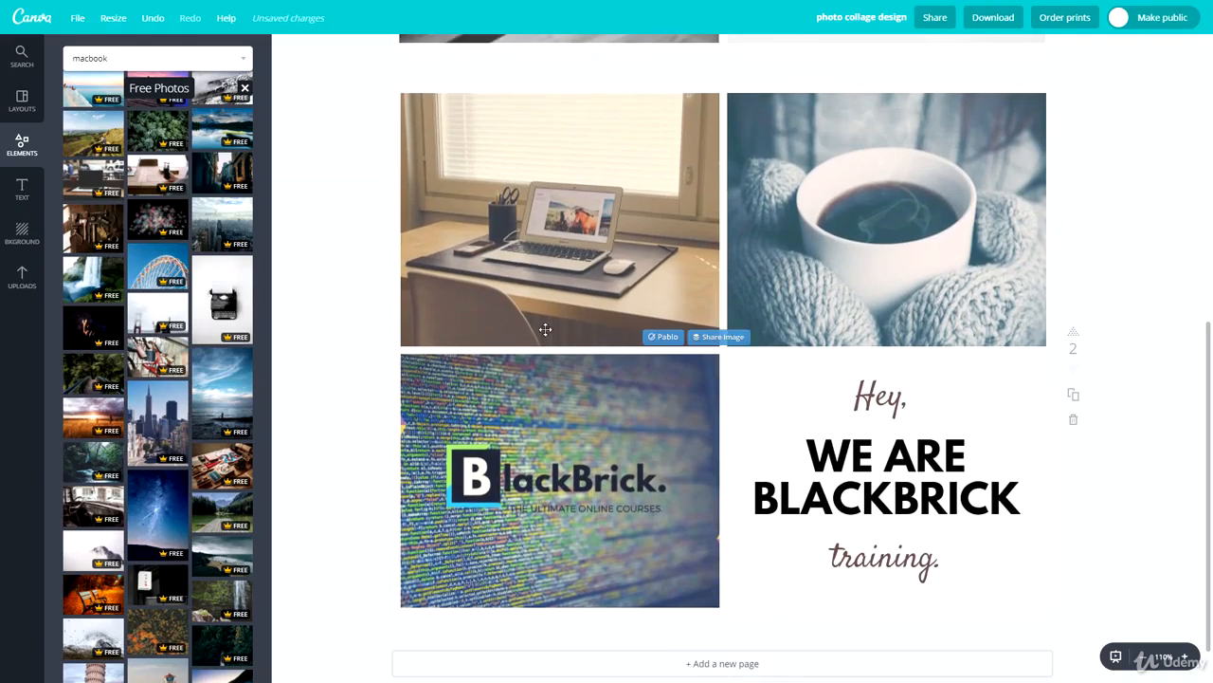
{"action": "scroll", "coordinate": [321, 353], "scroll_direction": "up", "scroll_amount": 5}
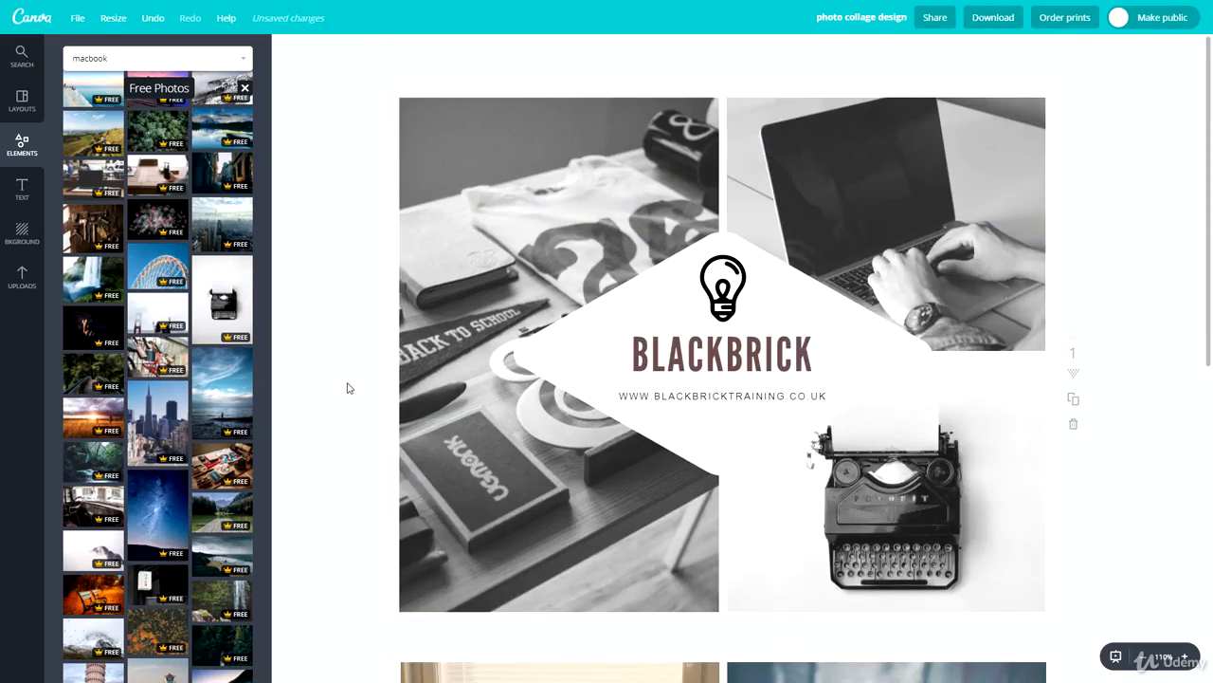
{"action": "scroll", "coordinate": [349, 387], "scroll_direction": "down", "scroll_amount": 5}
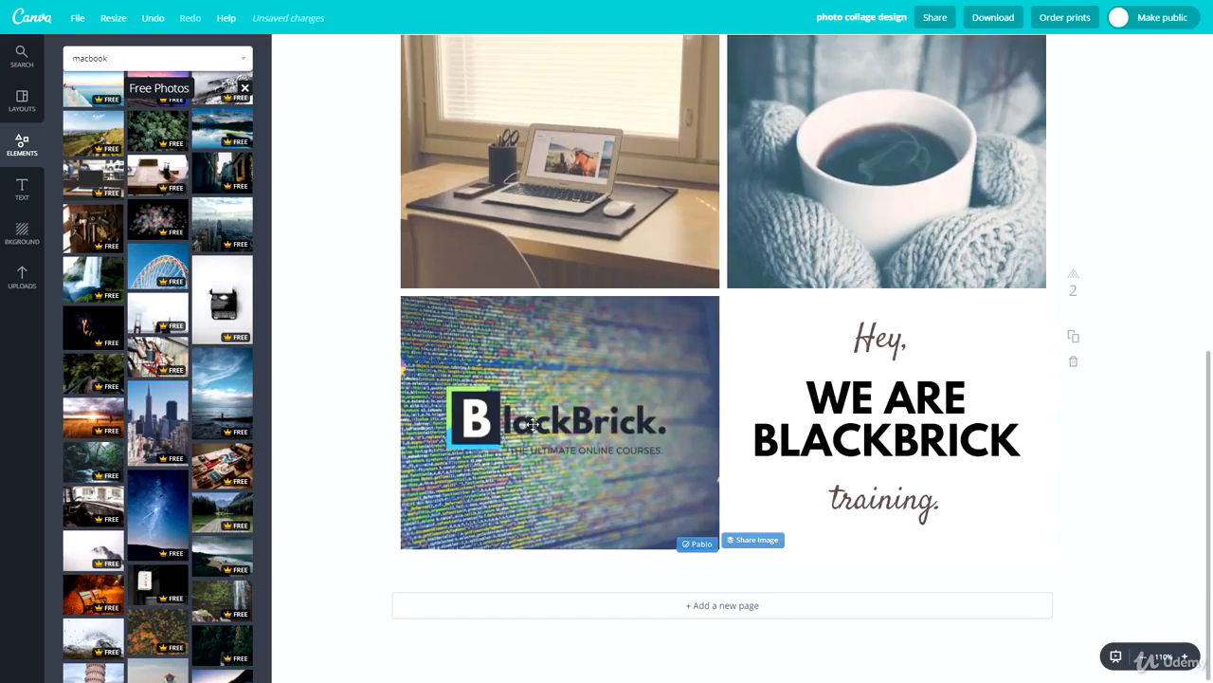
{"action": "scroll", "coordinate": [512, 403], "scroll_direction": "up", "scroll_amount": 5}
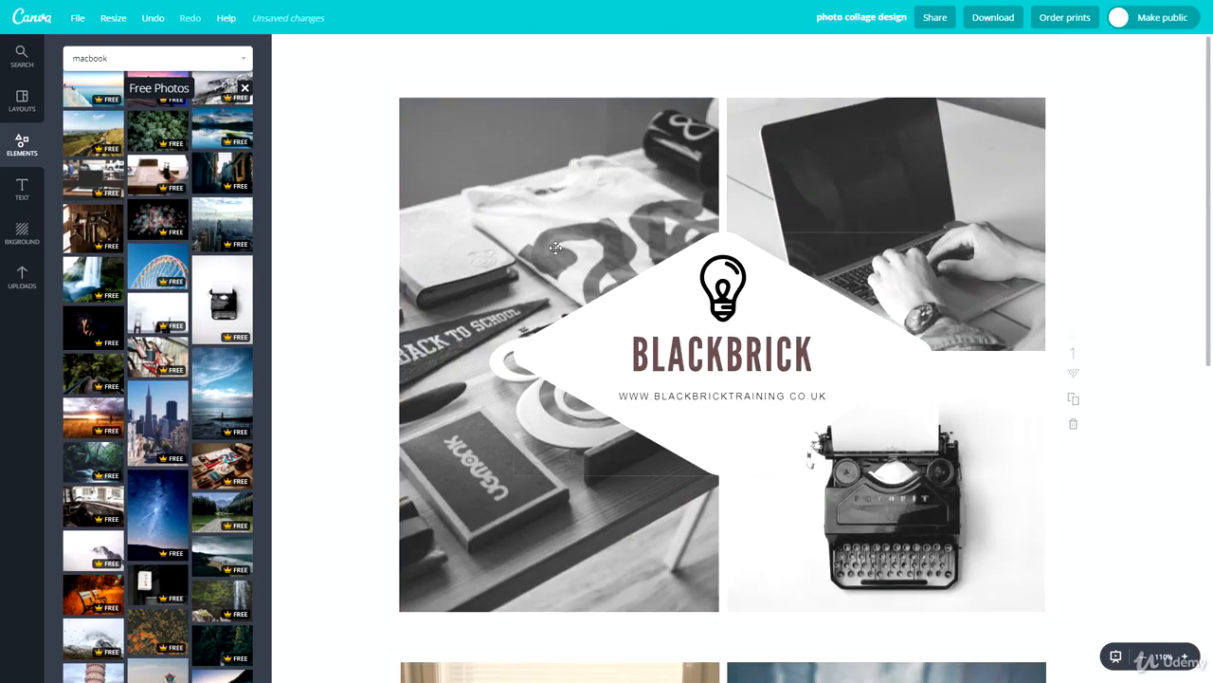